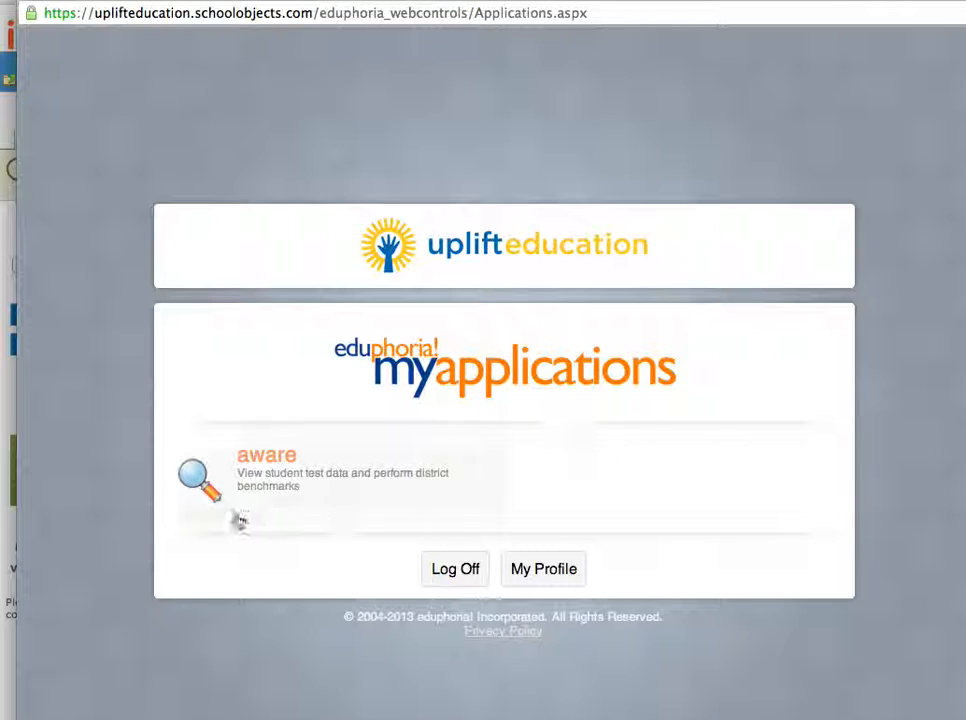
Open the aware application and list the assessments of the Science Grade 7 MYP Period 10 class
click(277, 471)
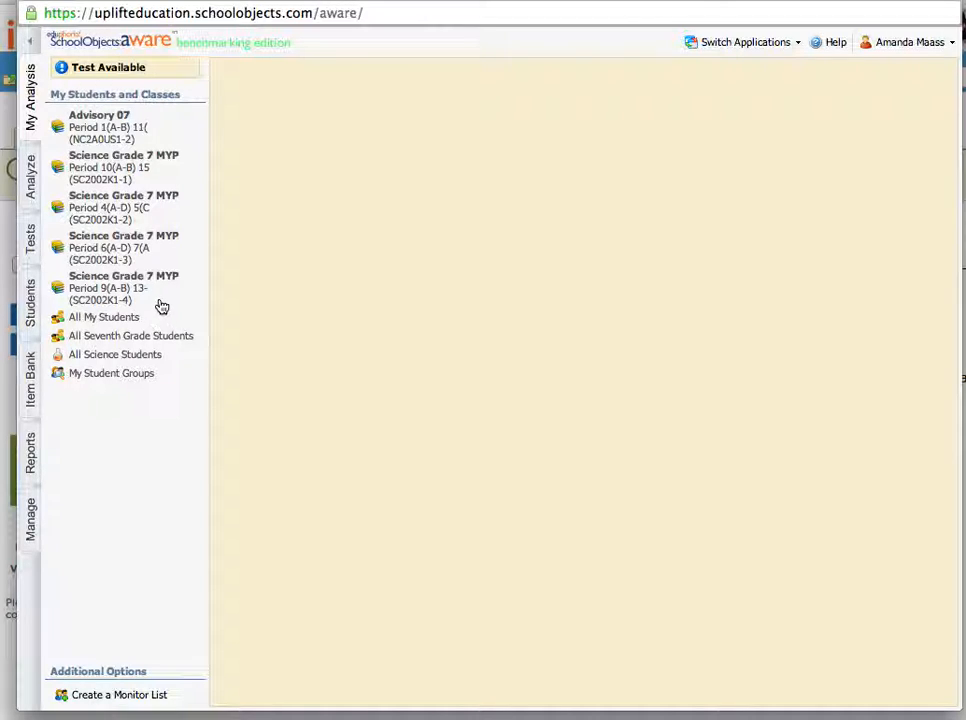
click(125, 160)
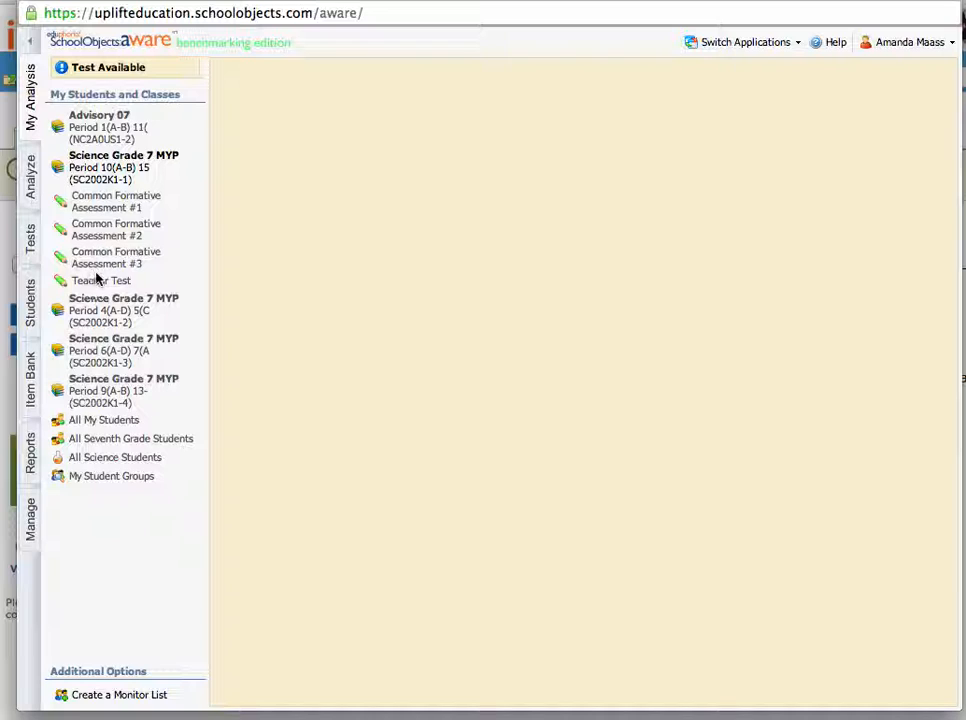
Open the seventh-grade Science test Cells Unit and examine the answer and SE standard of its first question
click(29, 245)
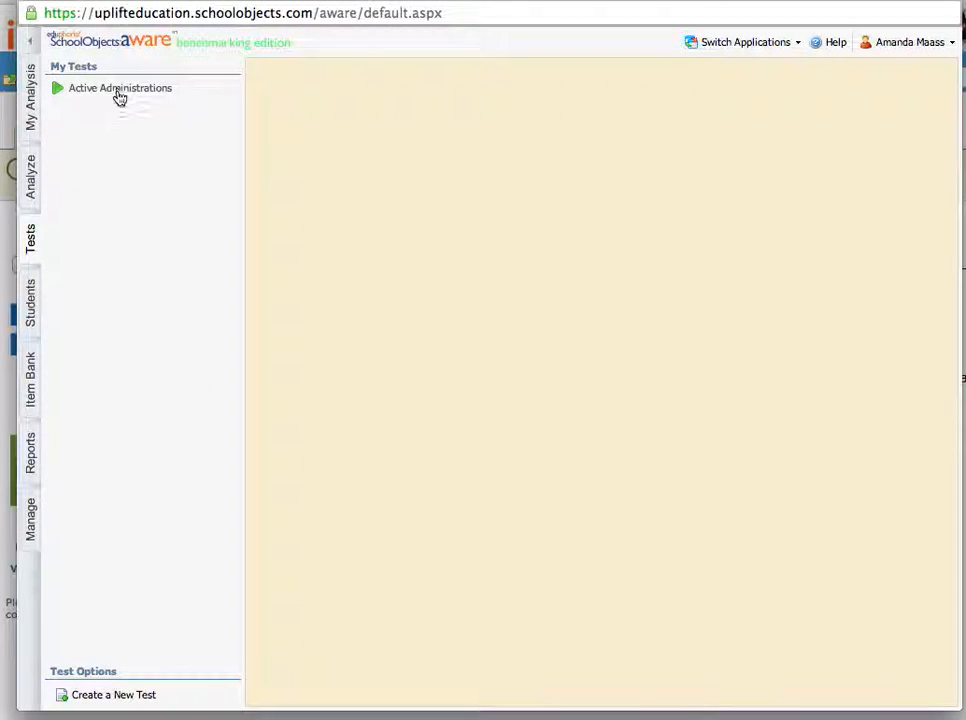
click(120, 95)
click(89, 107)
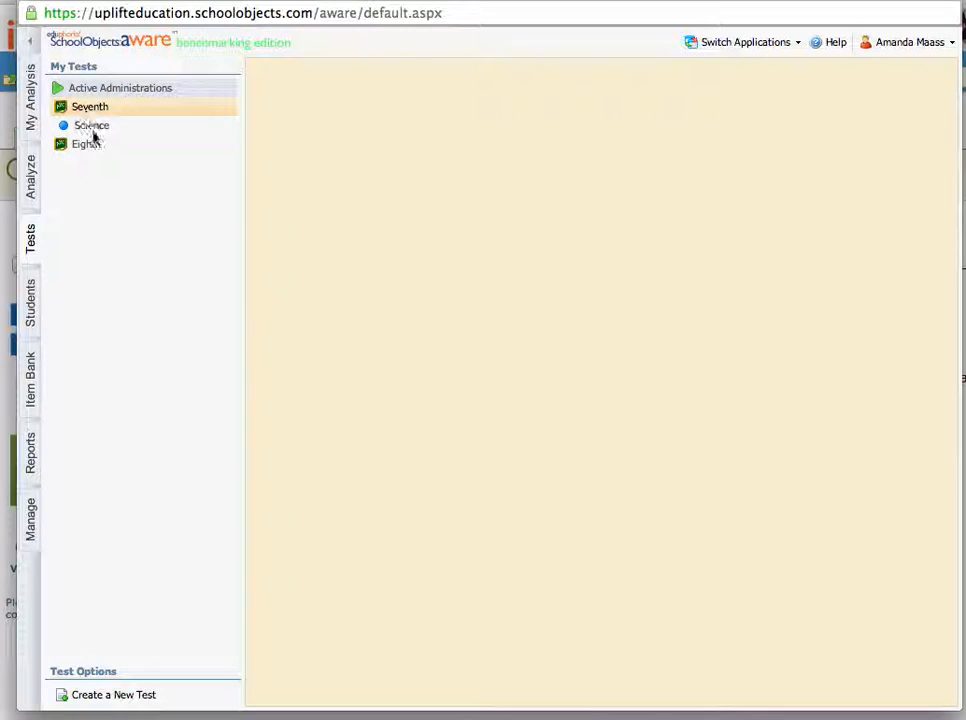
click(92, 127)
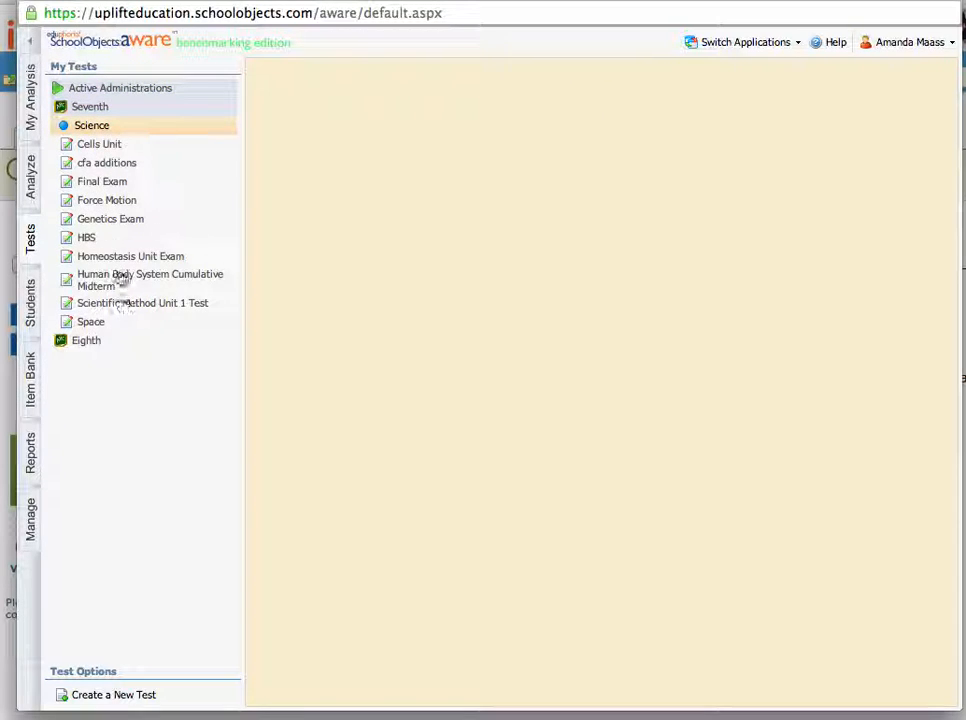
click(110, 146)
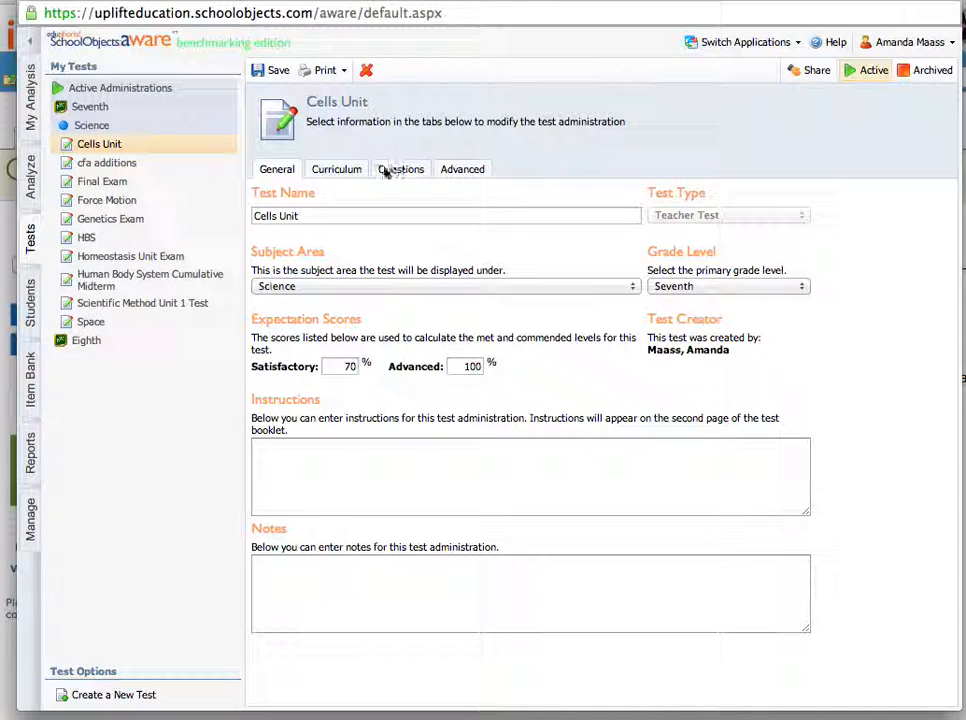
click(400, 171)
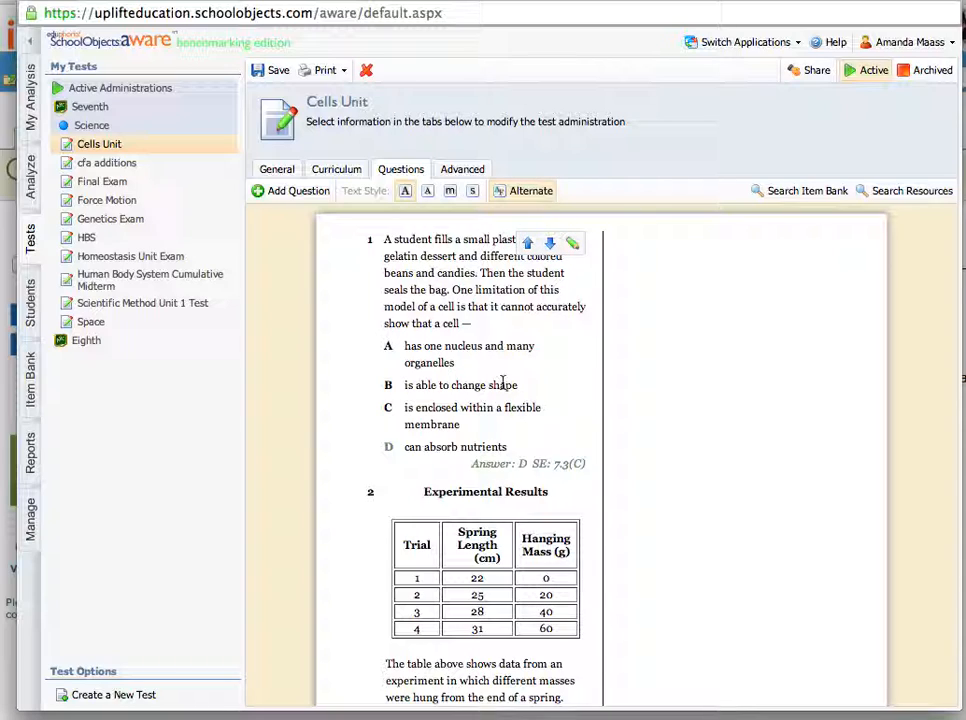
drag(517, 467, 585, 463)
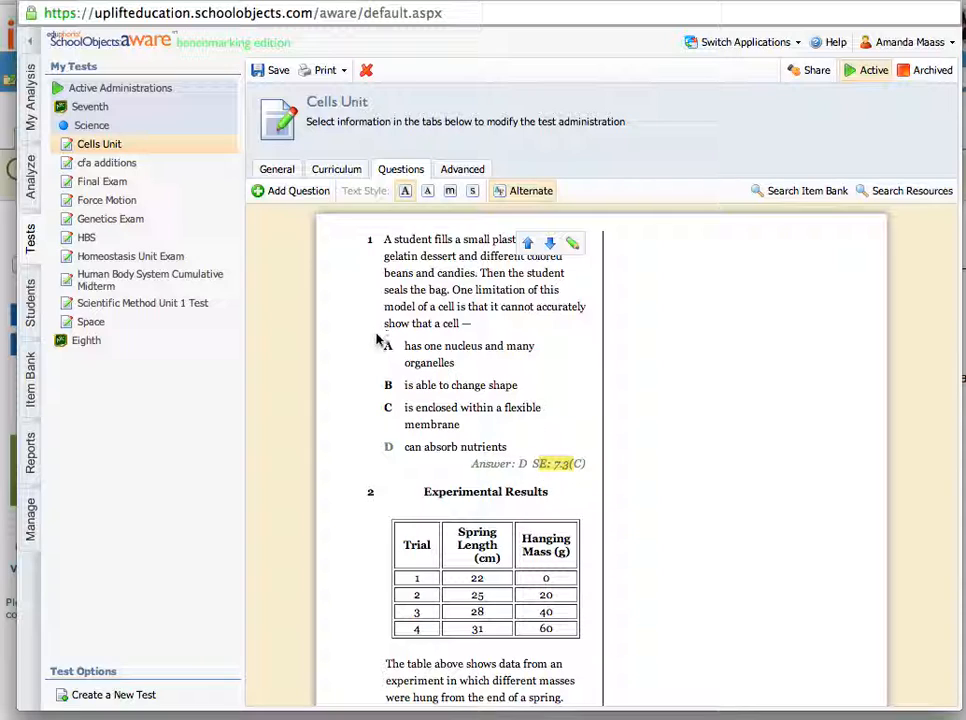
click(446, 388)
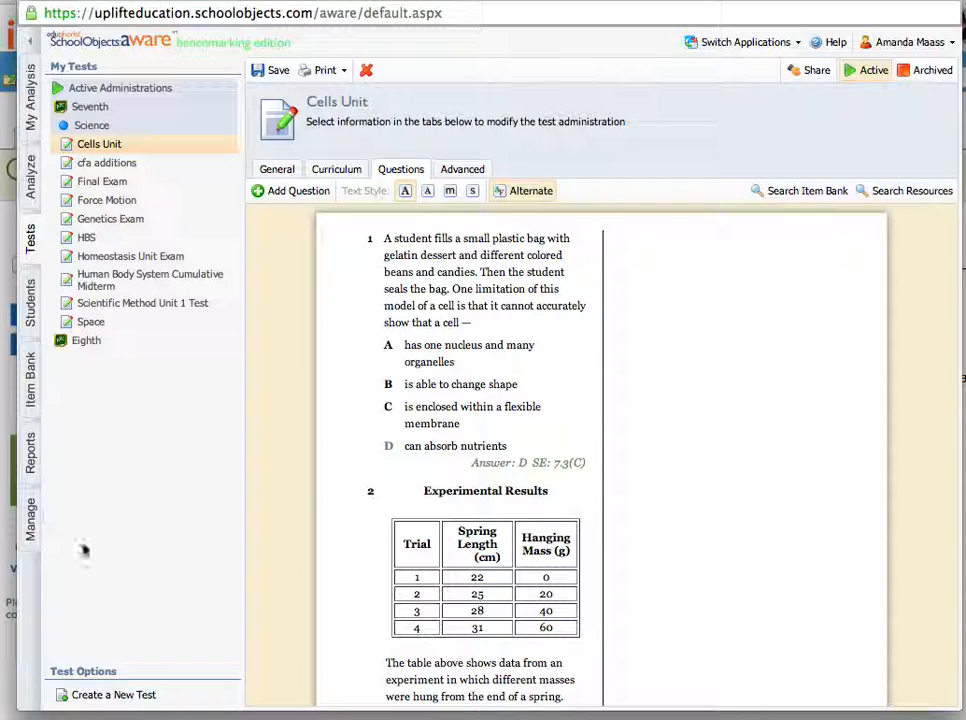
Start a new test as a quick test key, titled The Big Bad Example Test, with grade level Seventh
click(127, 690)
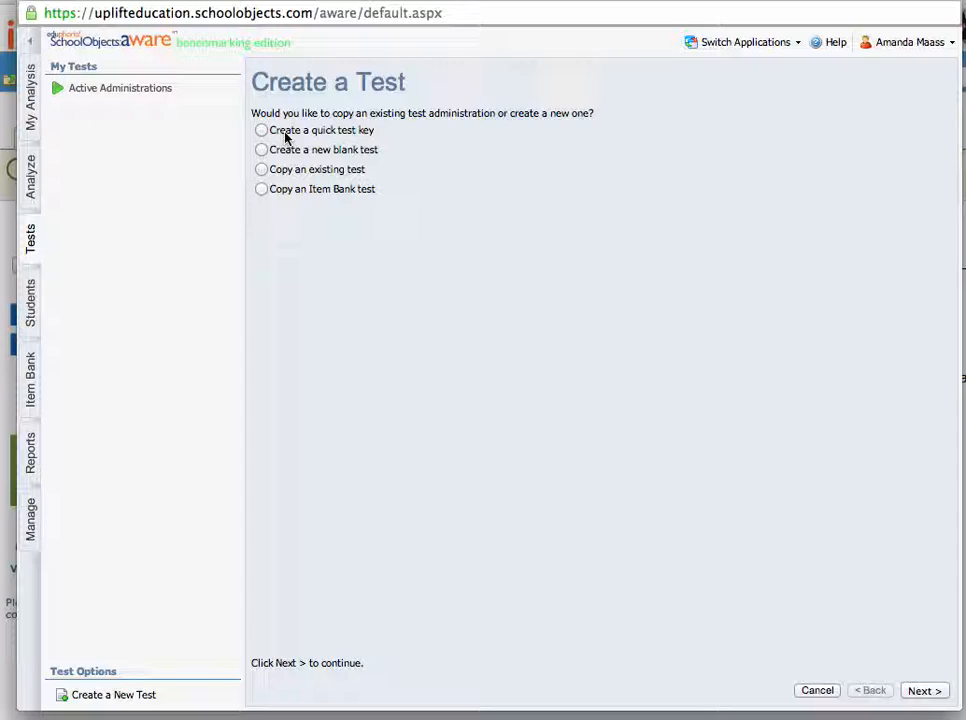
click(915, 691)
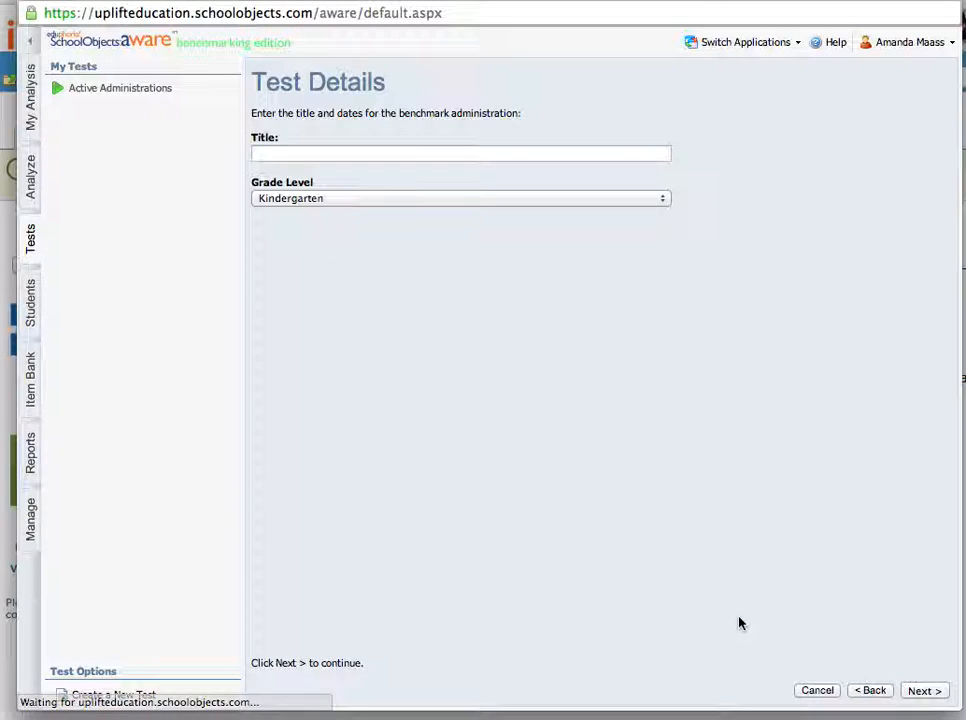
click(412, 152)
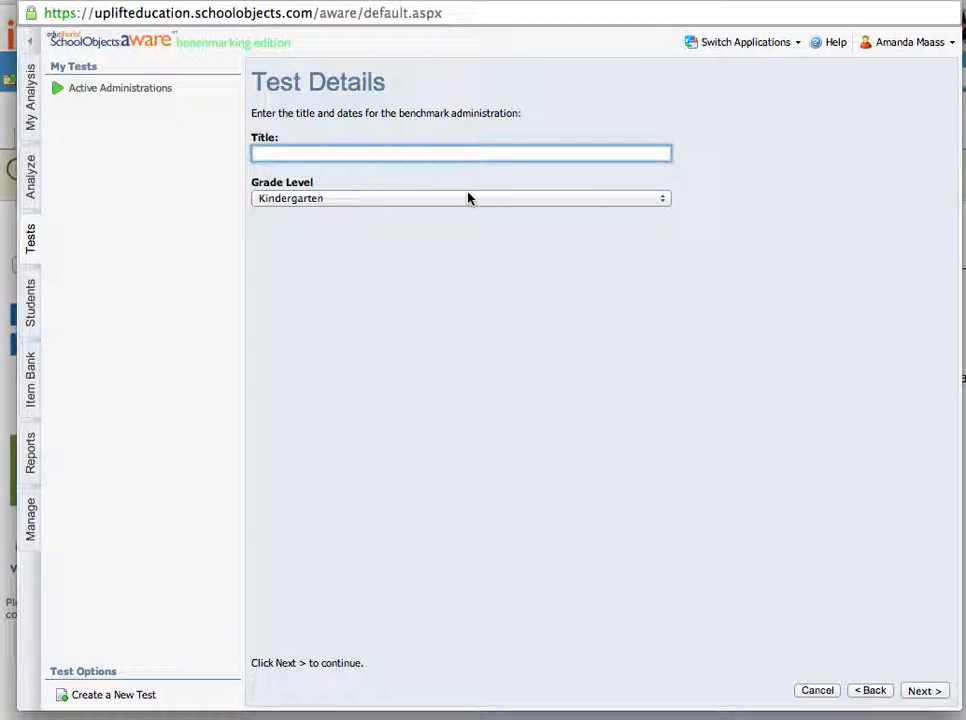
text(T)
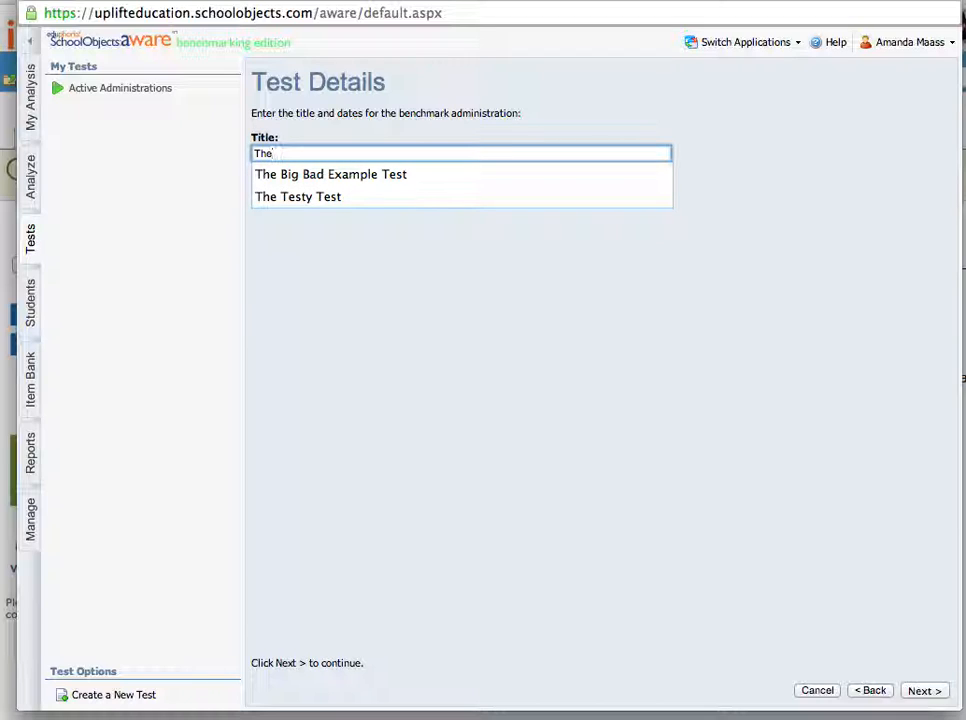
text(he)
key(Down)
key(Return)
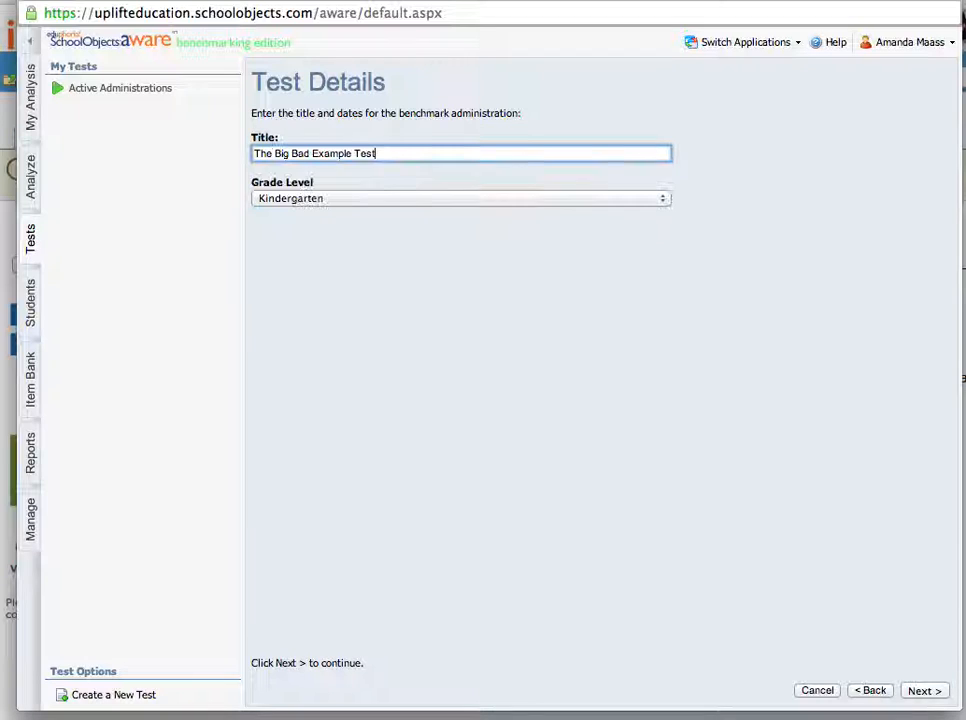
click(437, 199)
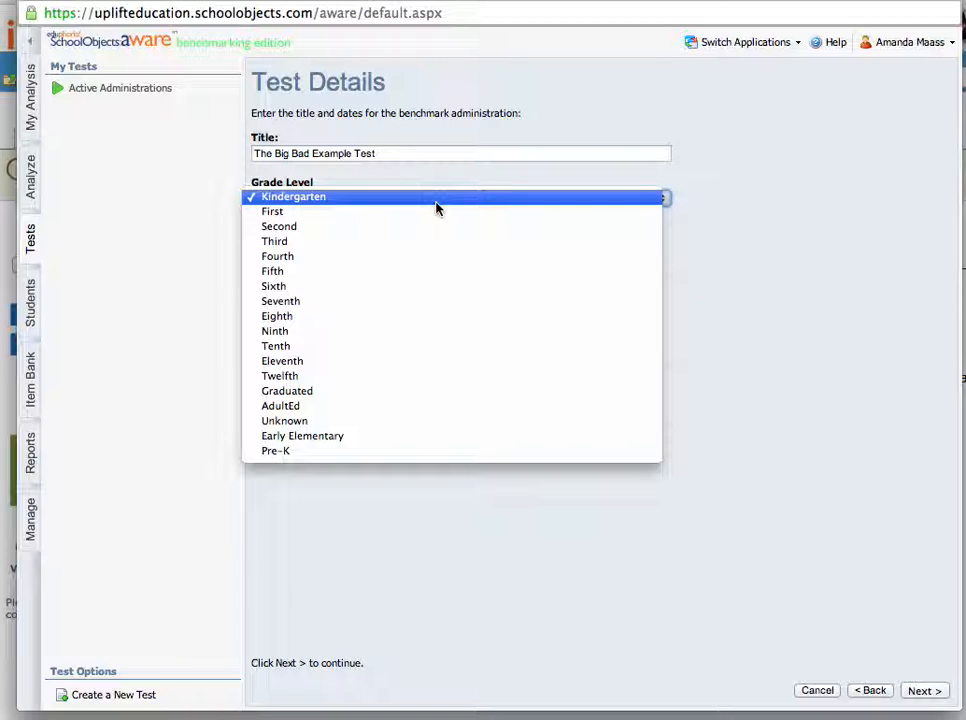
click(416, 308)
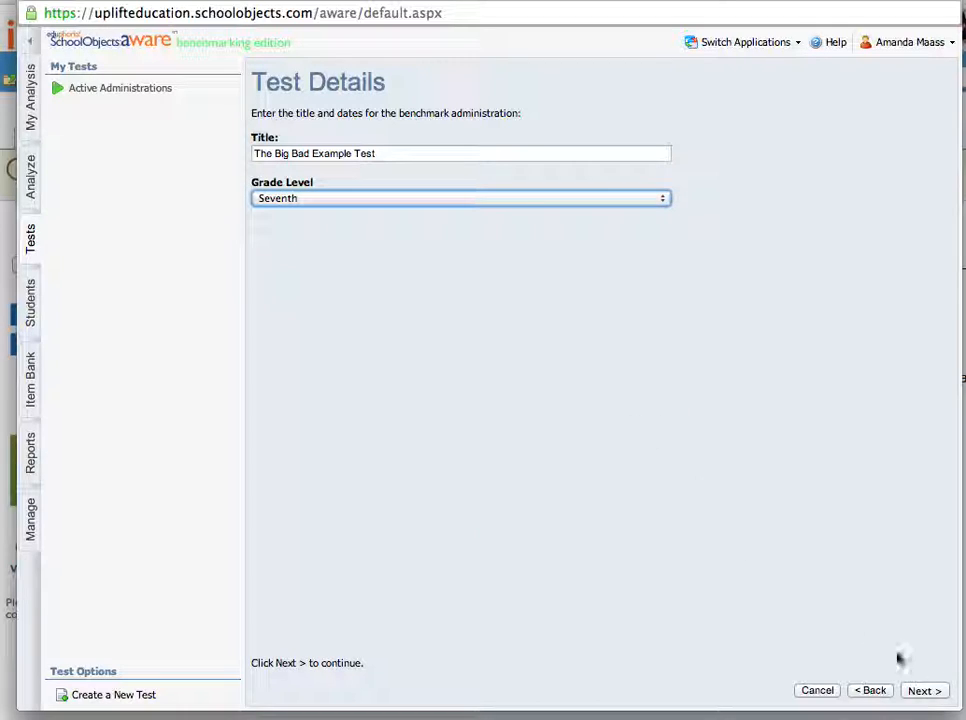
click(938, 691)
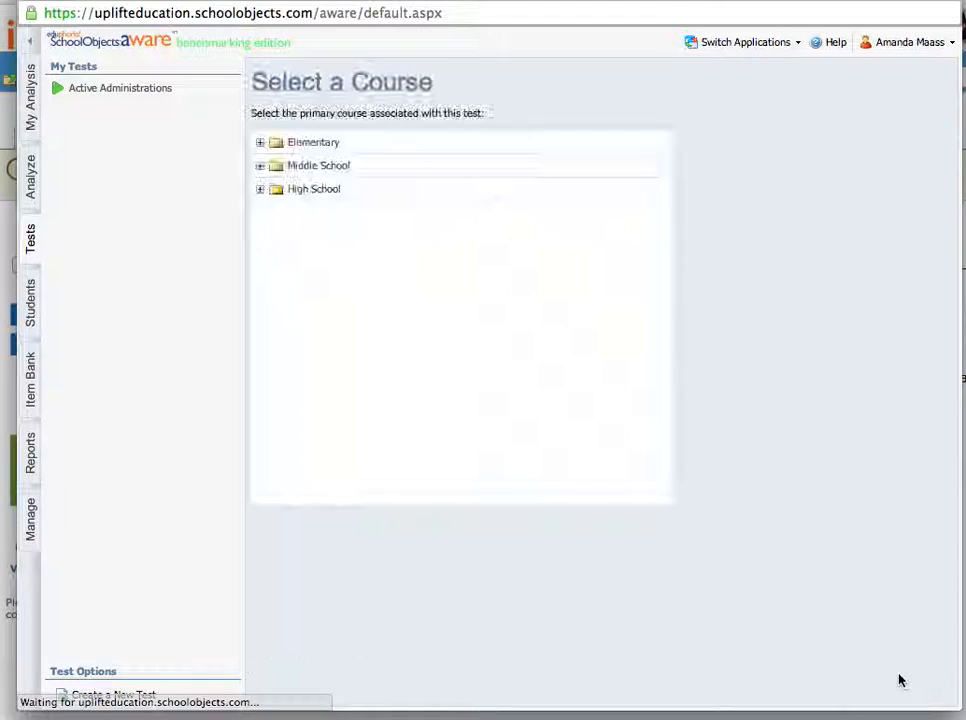
Assign the middle school course Science, Grade 7 as the test's primary course
click(260, 167)
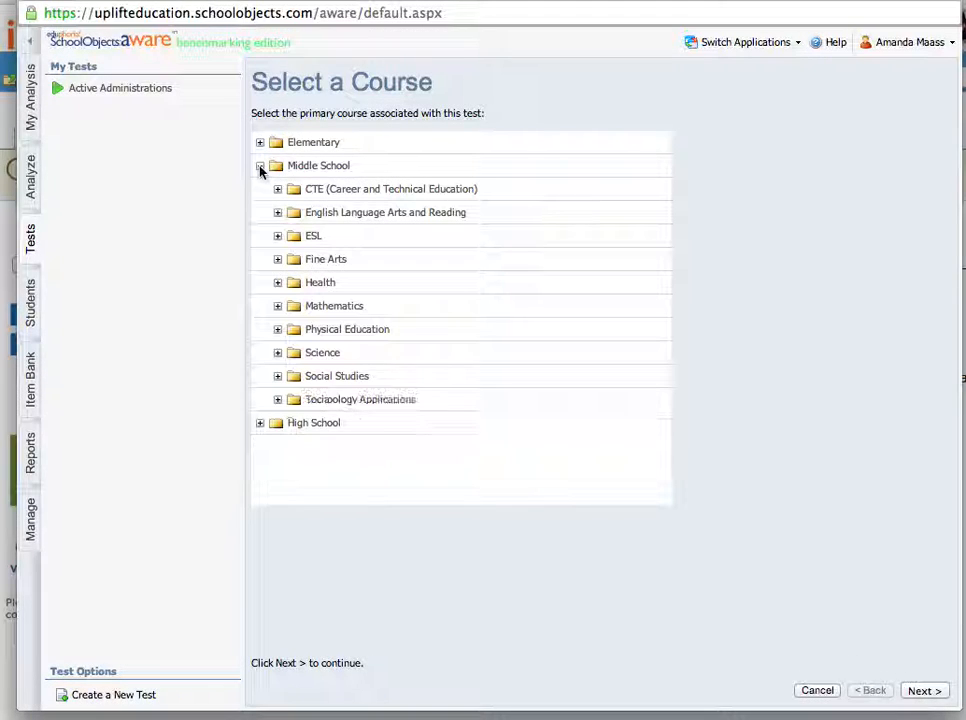
click(278, 352)
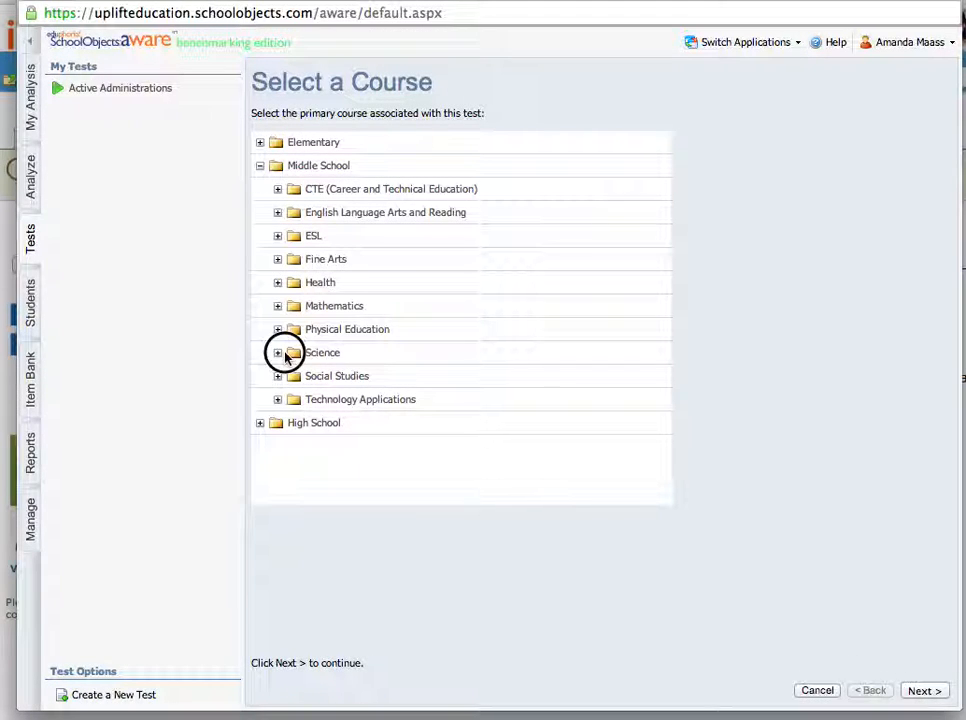
click(358, 401)
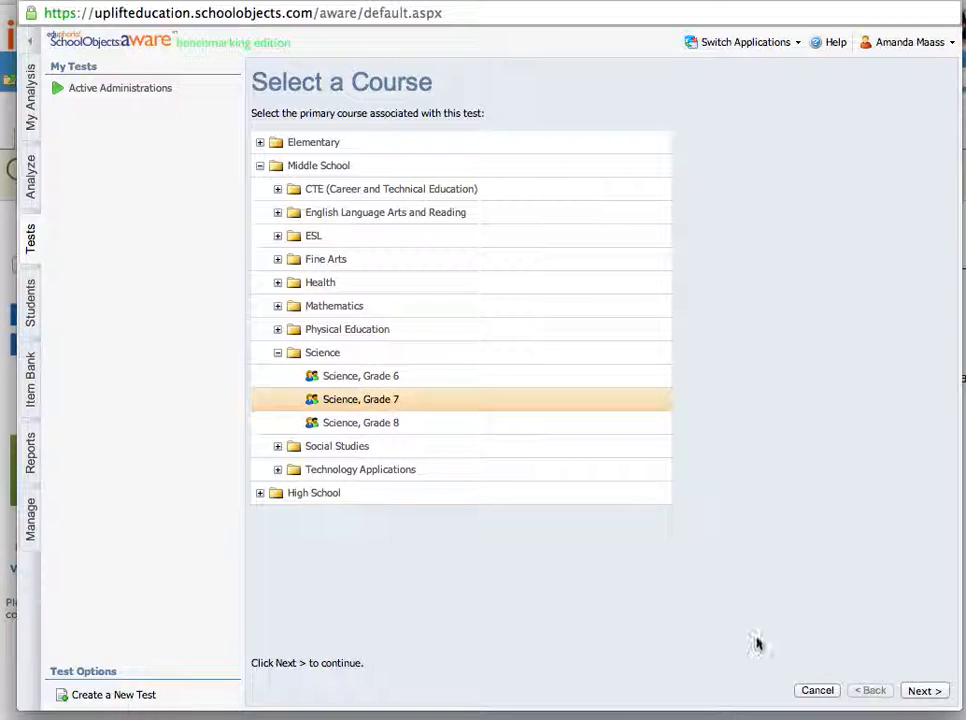
click(930, 691)
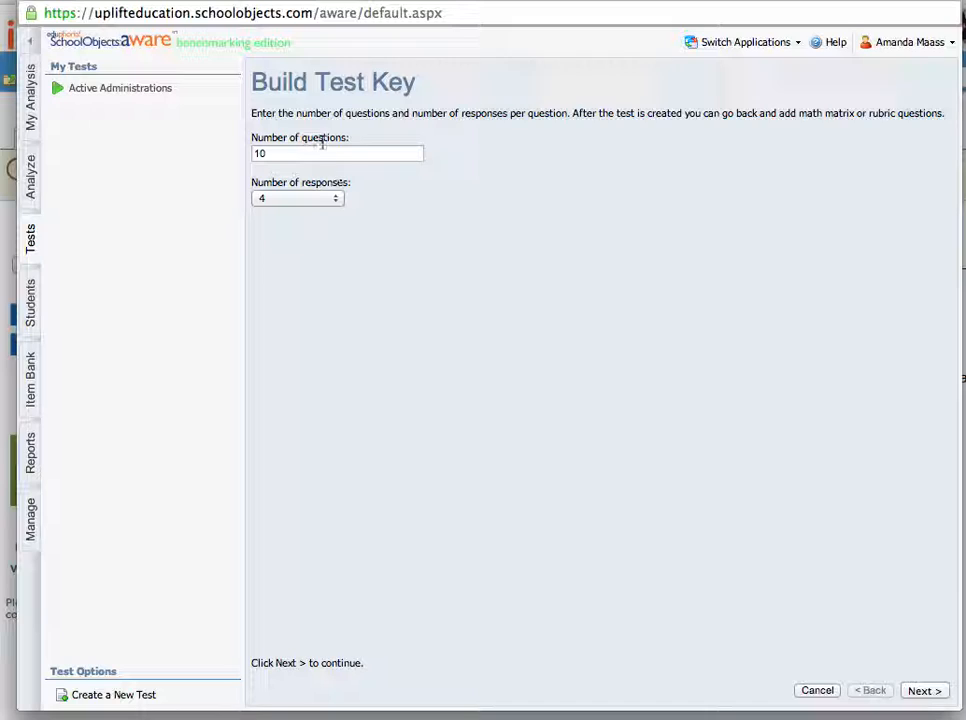
Set the test key to 3 questions with 5 responses per question
double_click(314, 153)
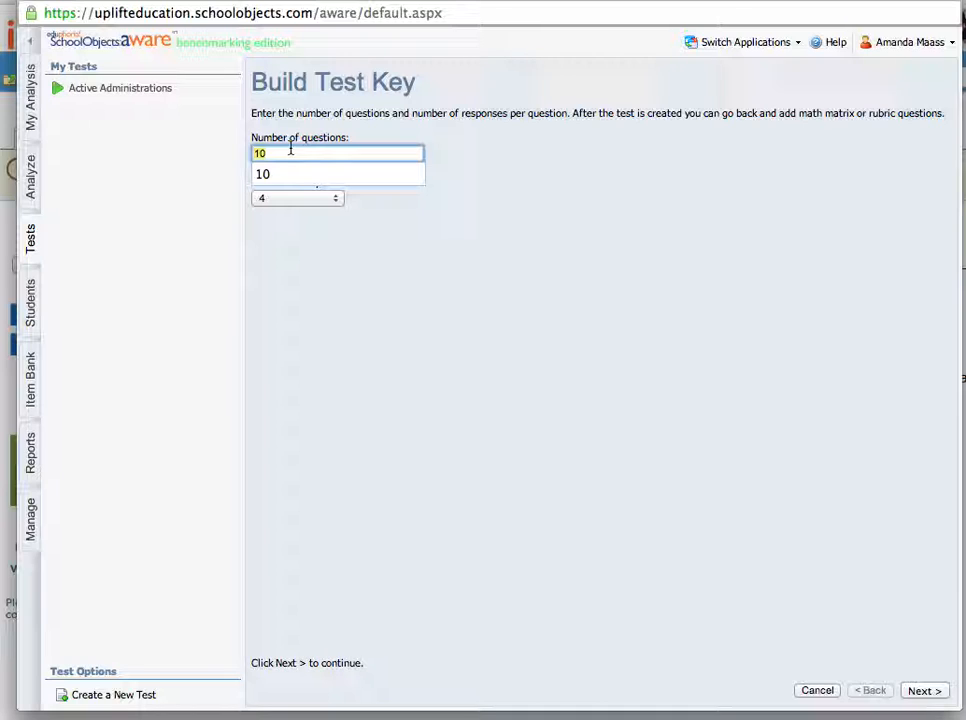
text(3)
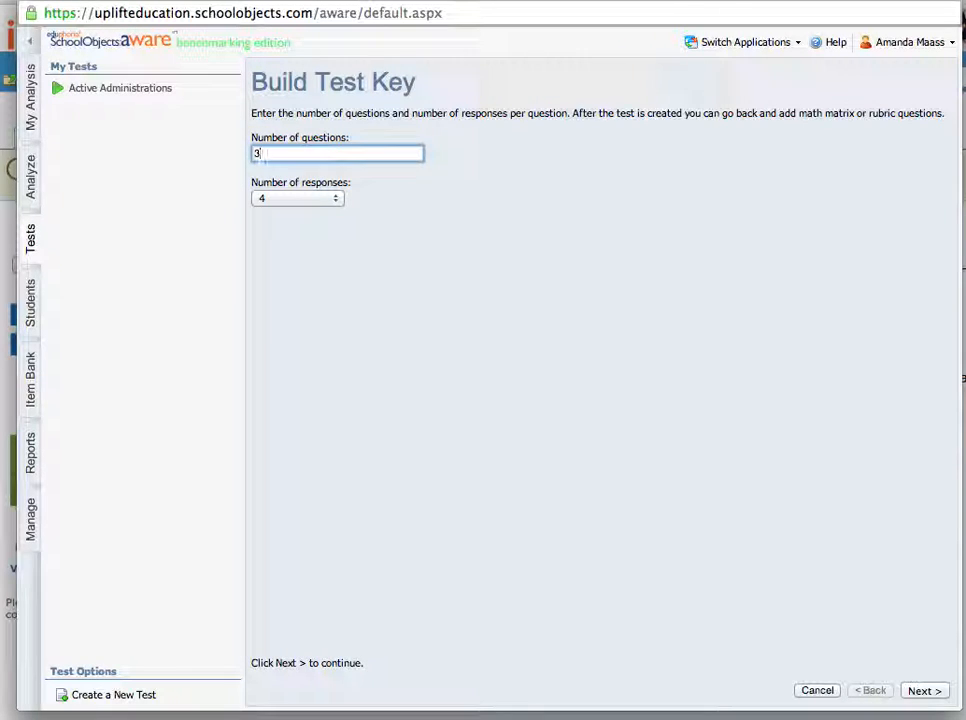
click(573, 321)
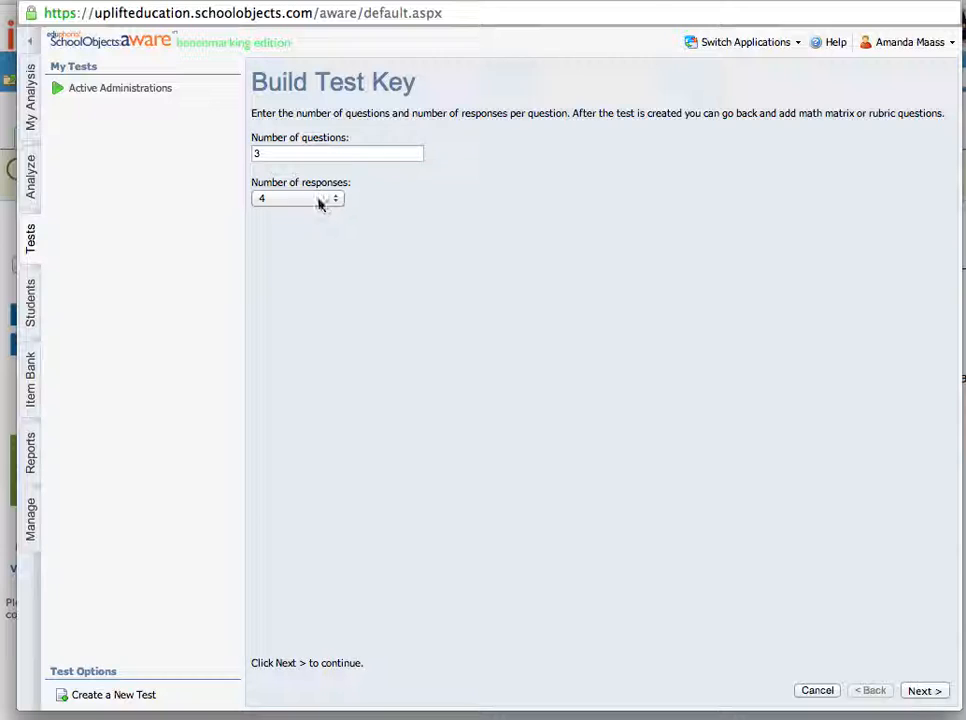
click(281, 198)
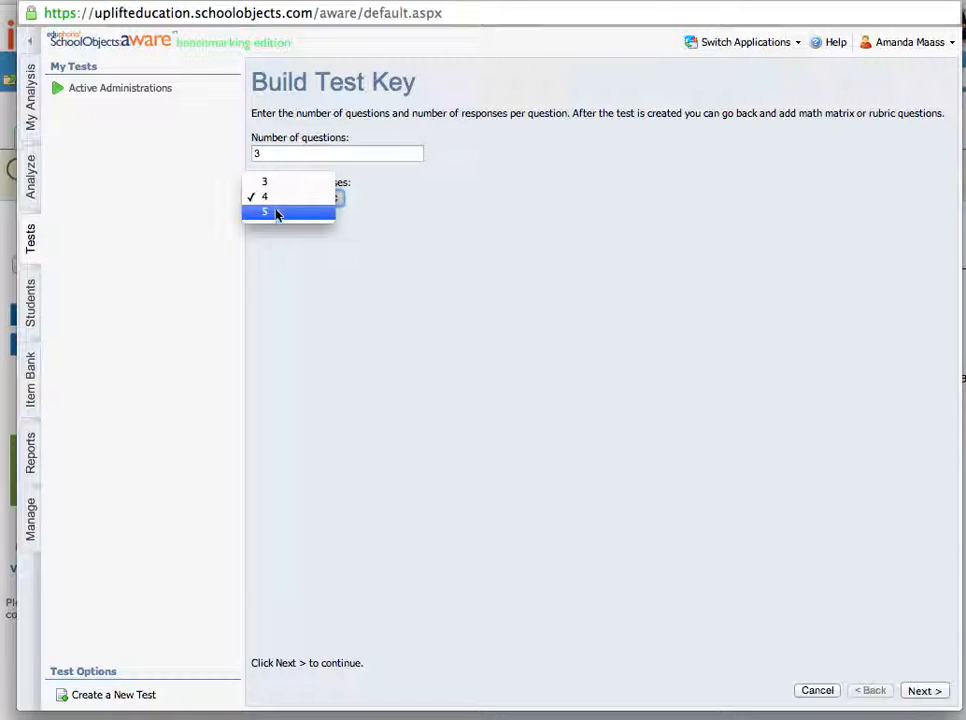
click(316, 212)
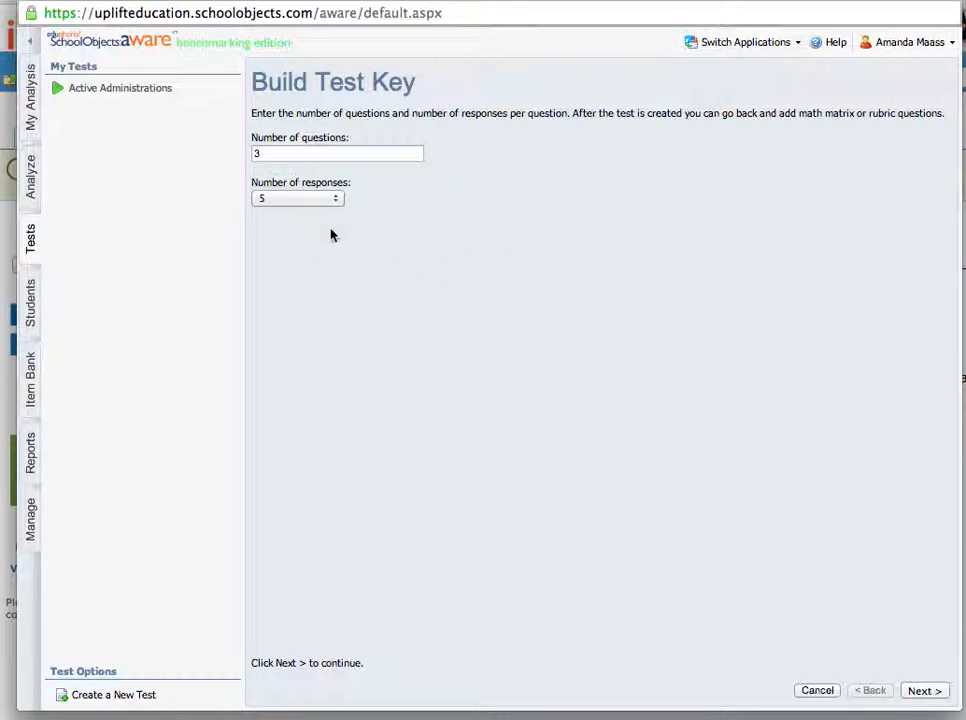
click(925, 691)
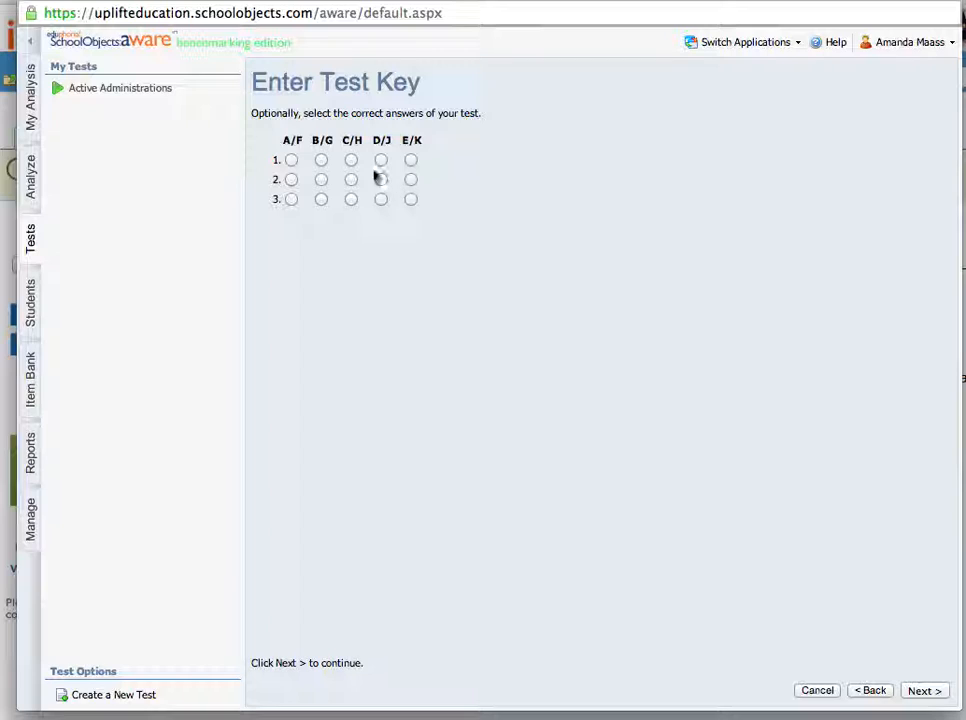
Mark the correct answers as A/F for question 1, B/G for question 2 and C/H for question 3, and finish creating the test
click(291, 161)
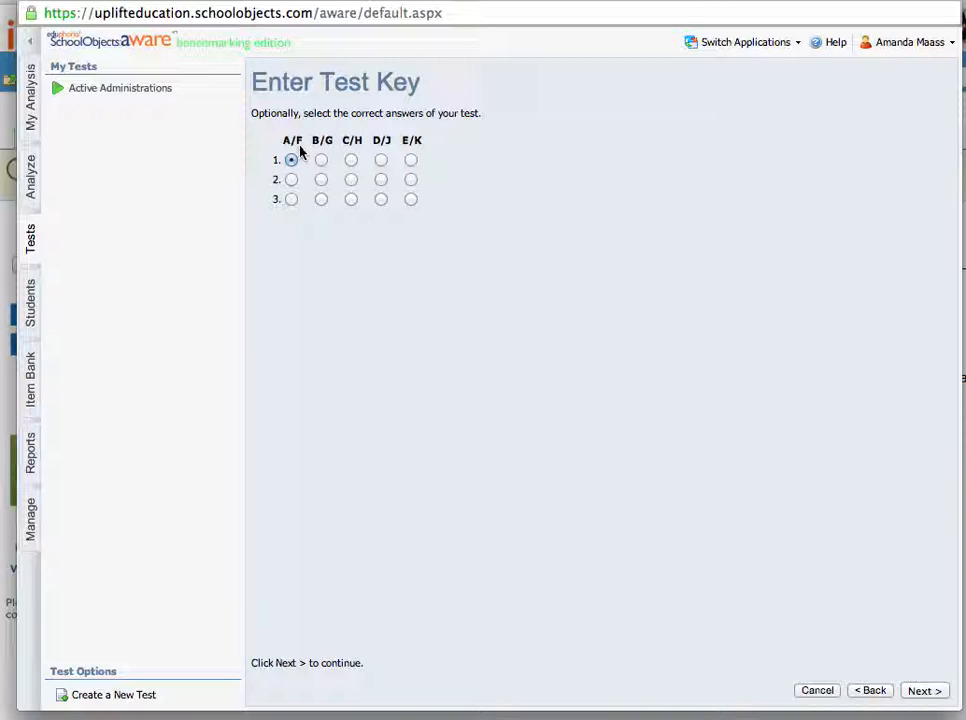
click(321, 180)
click(351, 200)
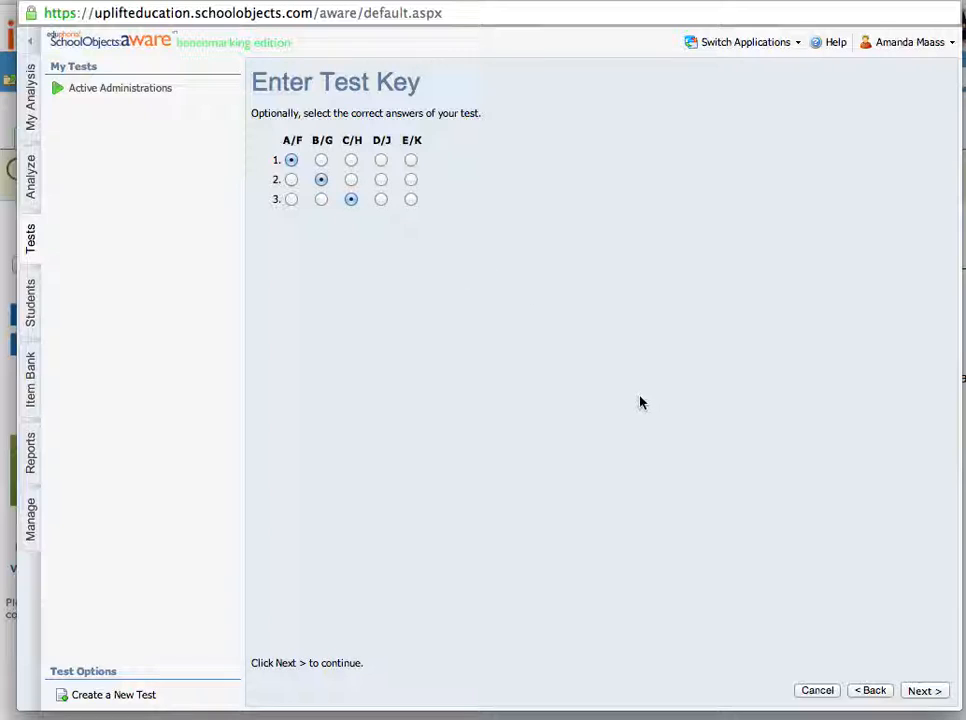
click(937, 694)
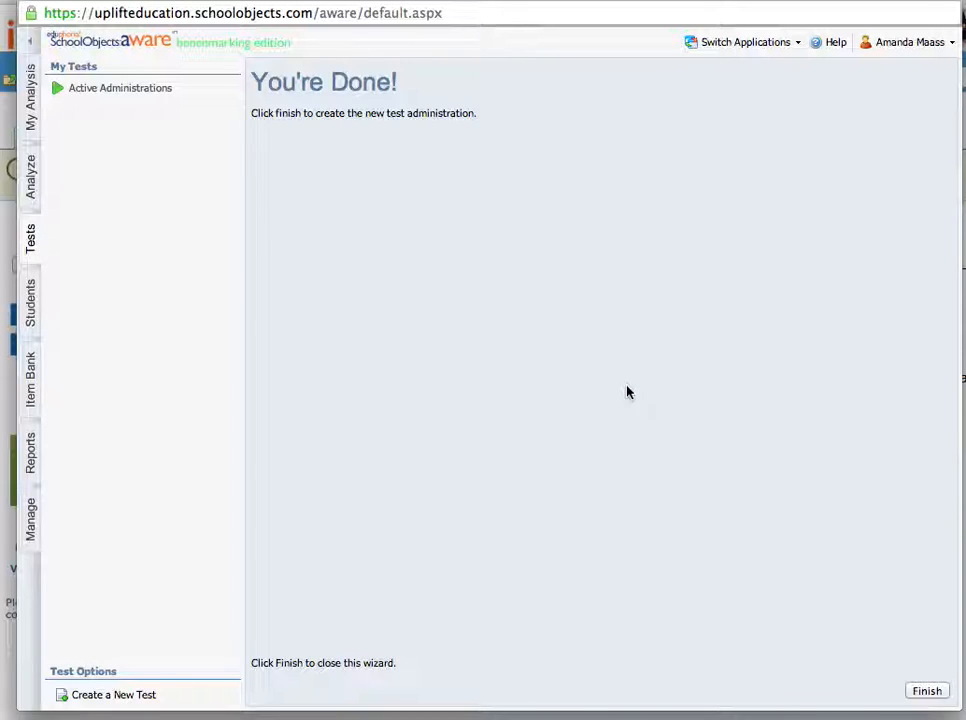
click(930, 694)
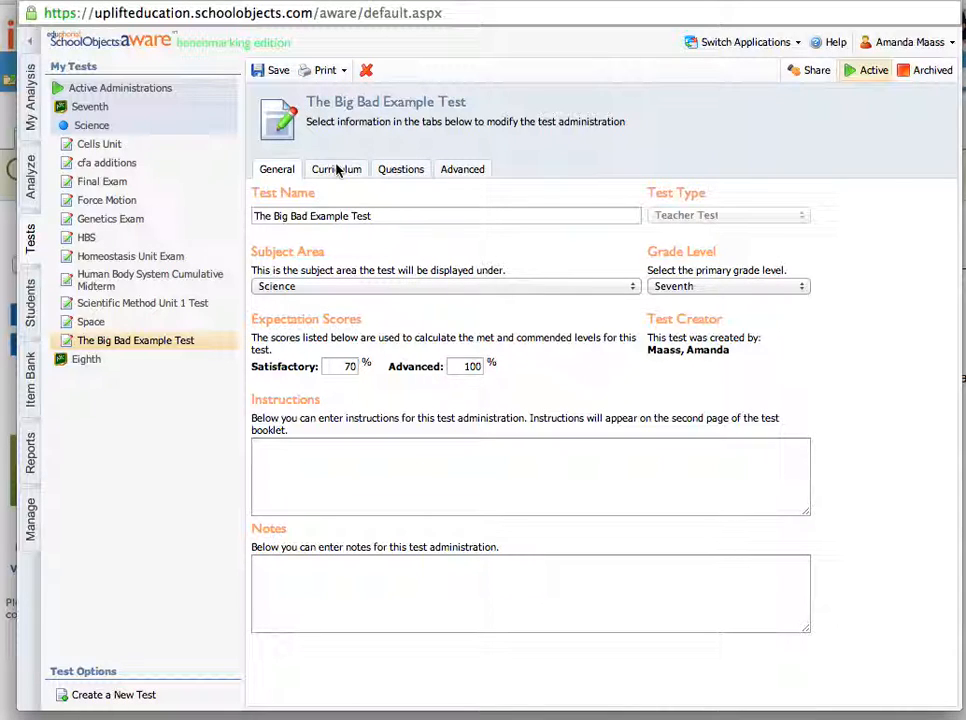
Set the test's expectation scores to 85% for Satisfactory and 95% for Advanced
click(341, 368)
double_click(343, 368)
double_click(472, 366)
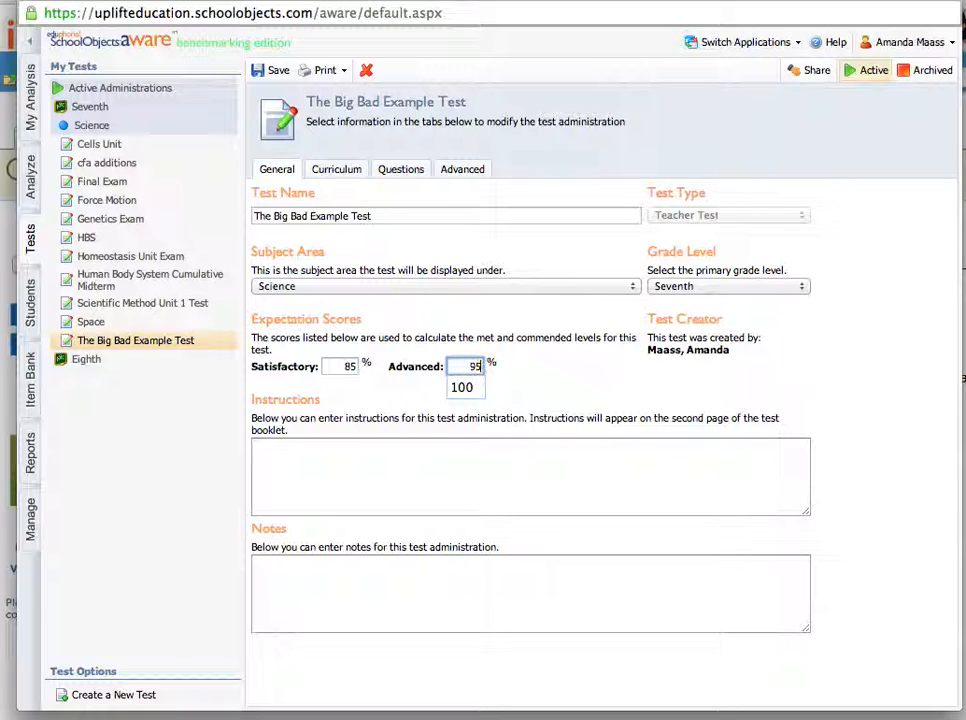
click(684, 382)
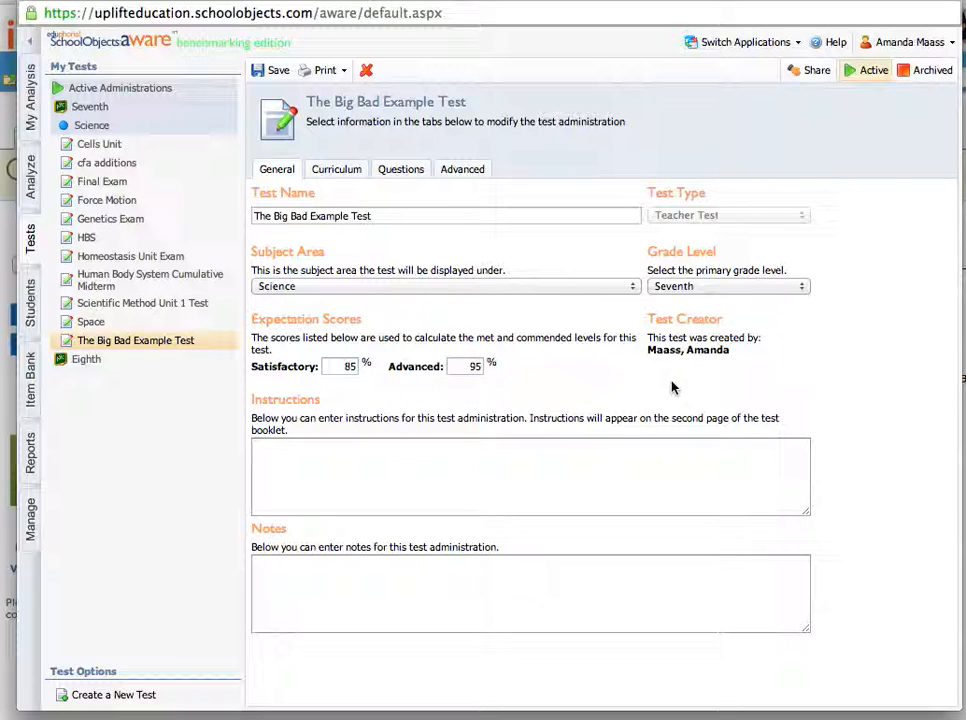
Search the standards for "bio" and assign 7.10(B) [S] on biodiversity as question 1's primary standard
click(405, 170)
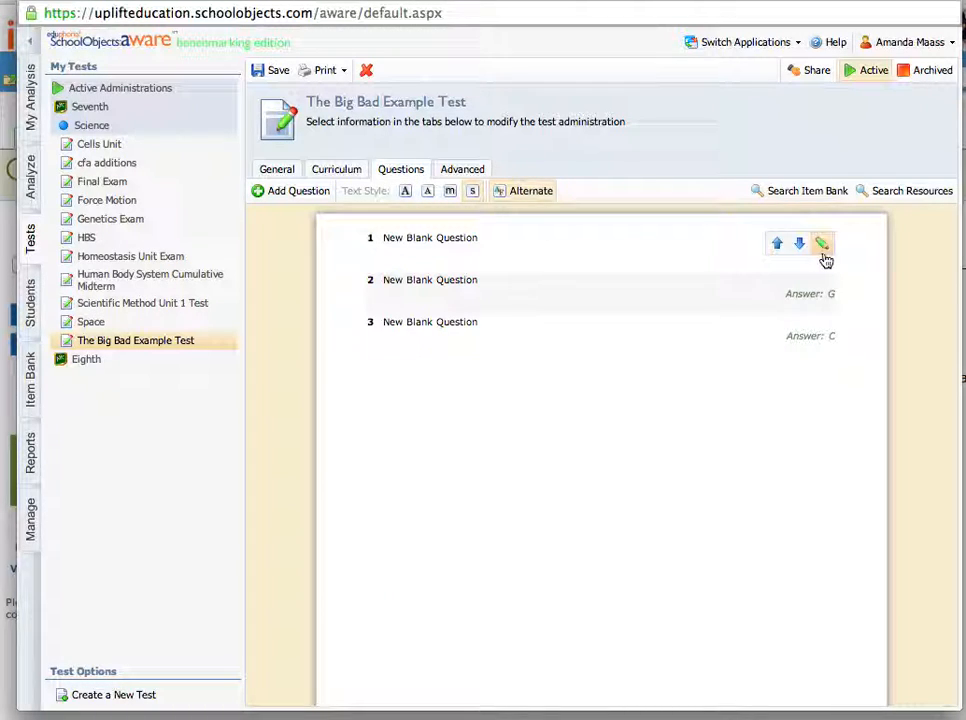
mouse_move(832, 268)
click(821, 247)
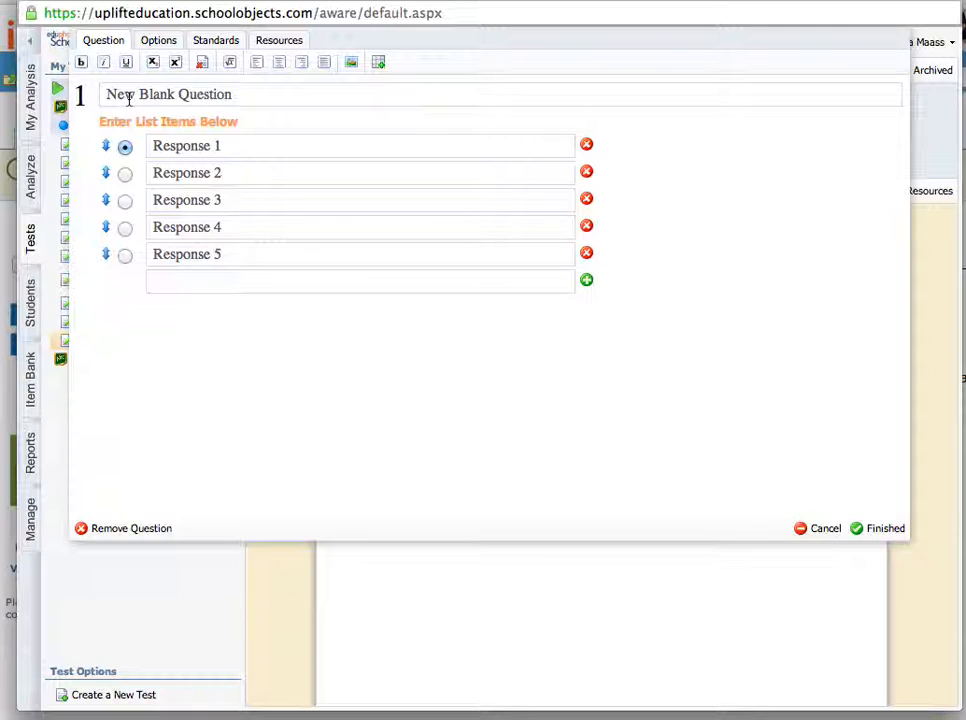
click(205, 41)
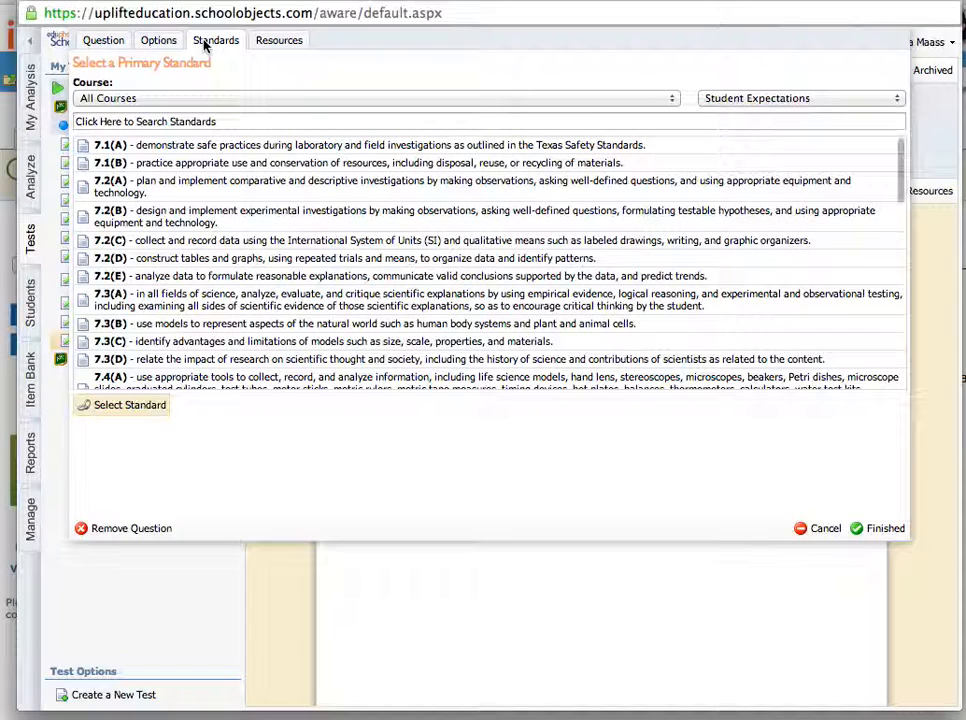
click(144, 146)
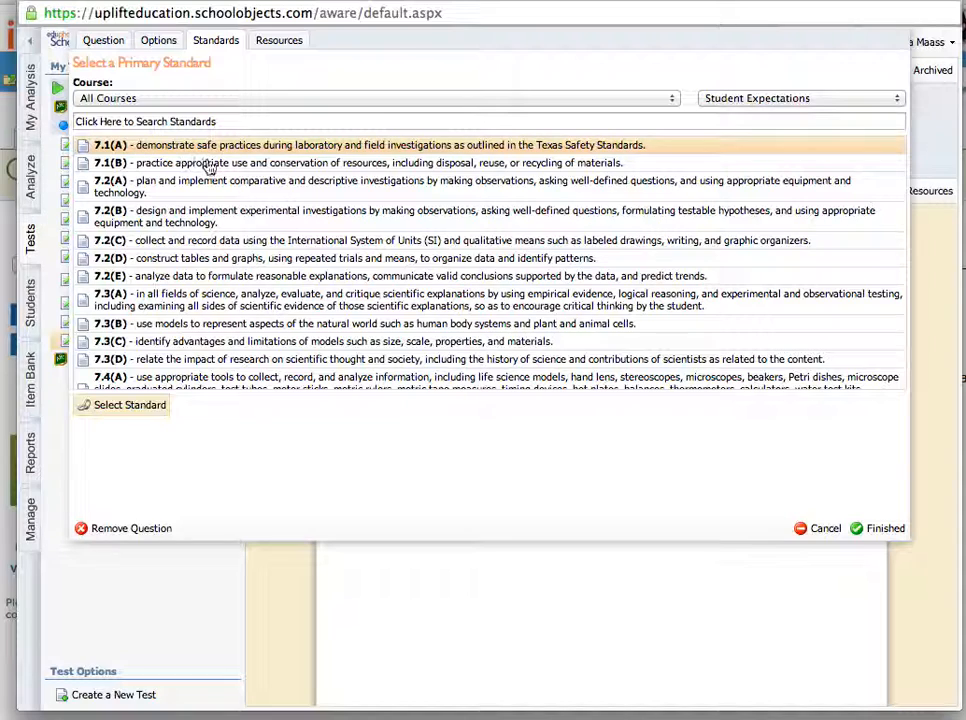
click(149, 123)
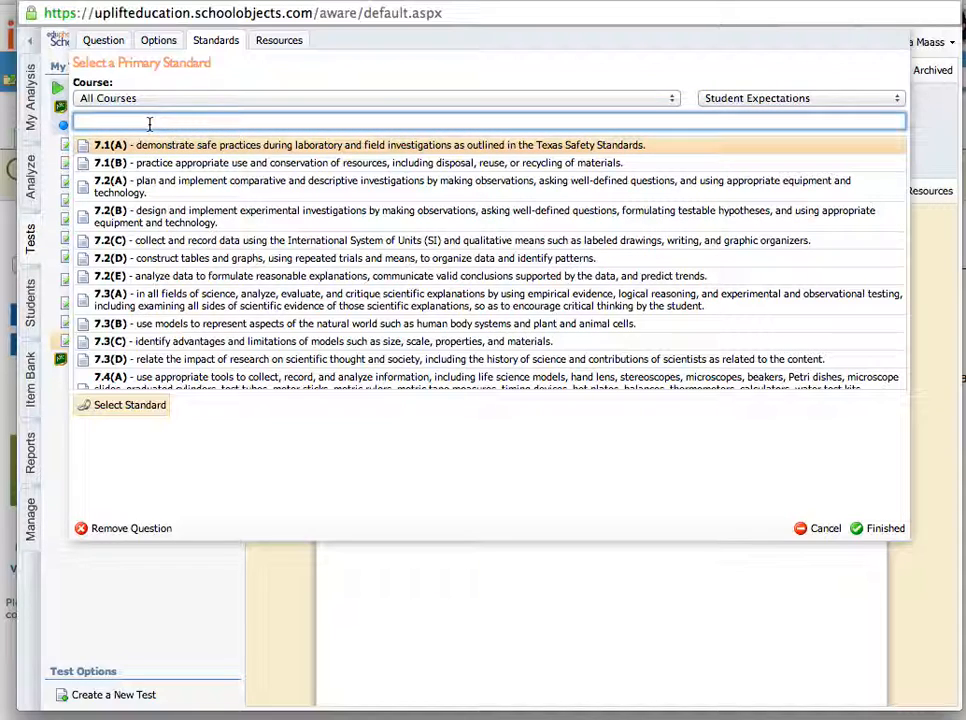
click(372, 98)
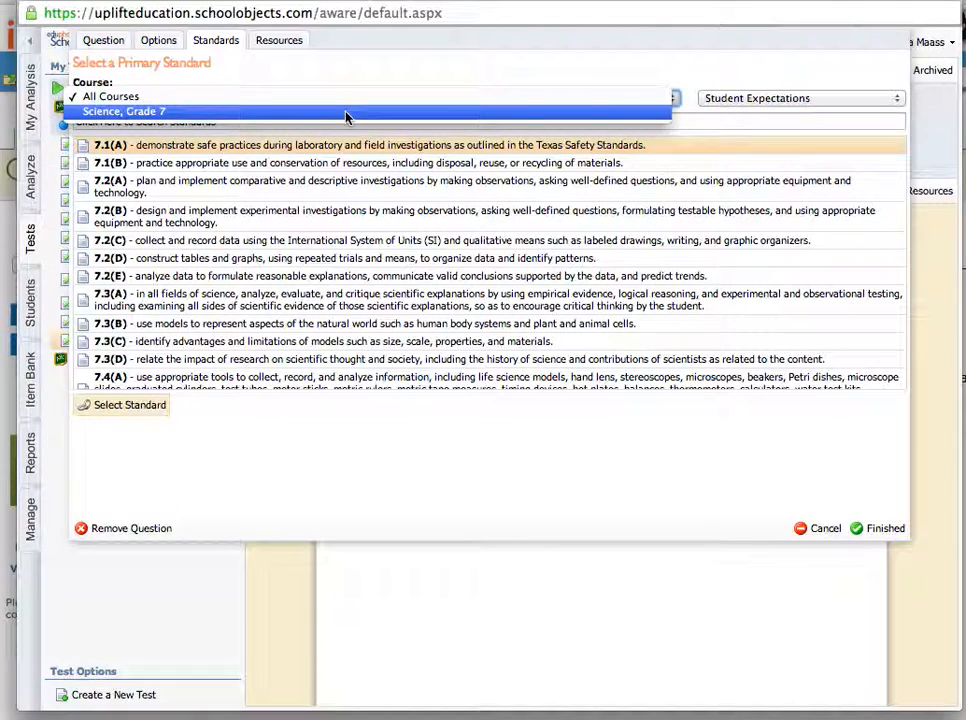
click(731, 122)
click(703, 125)
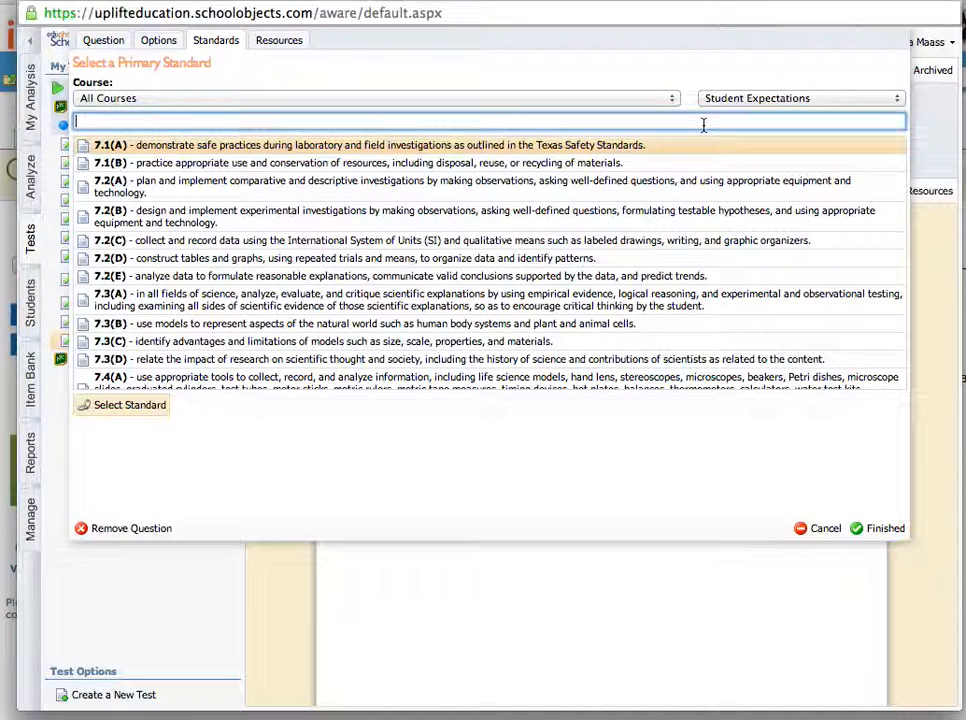
text(bio)
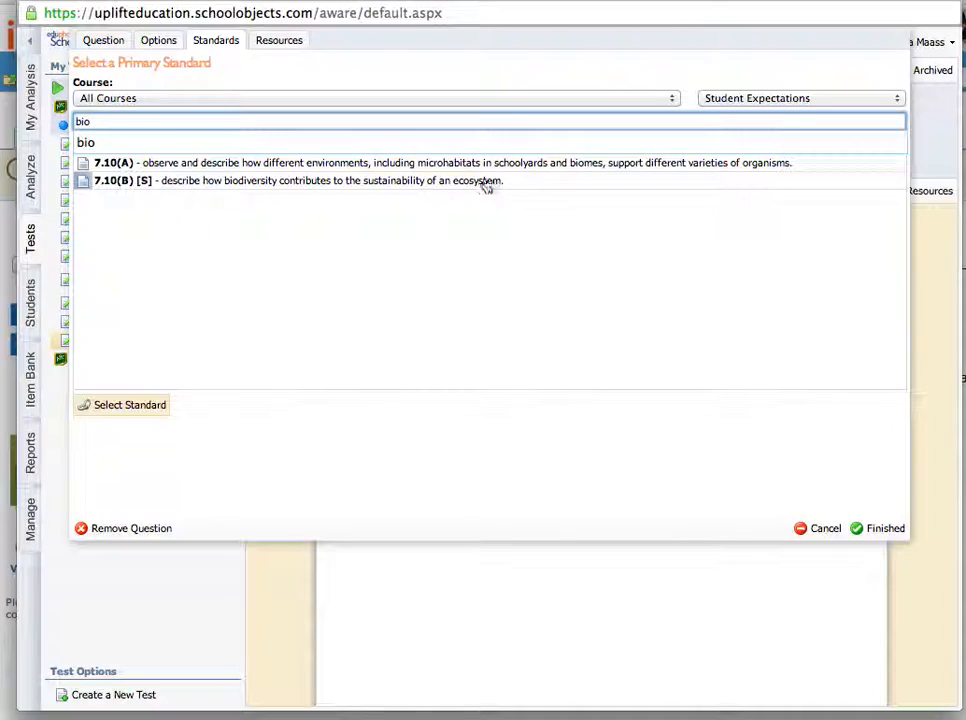
click(229, 184)
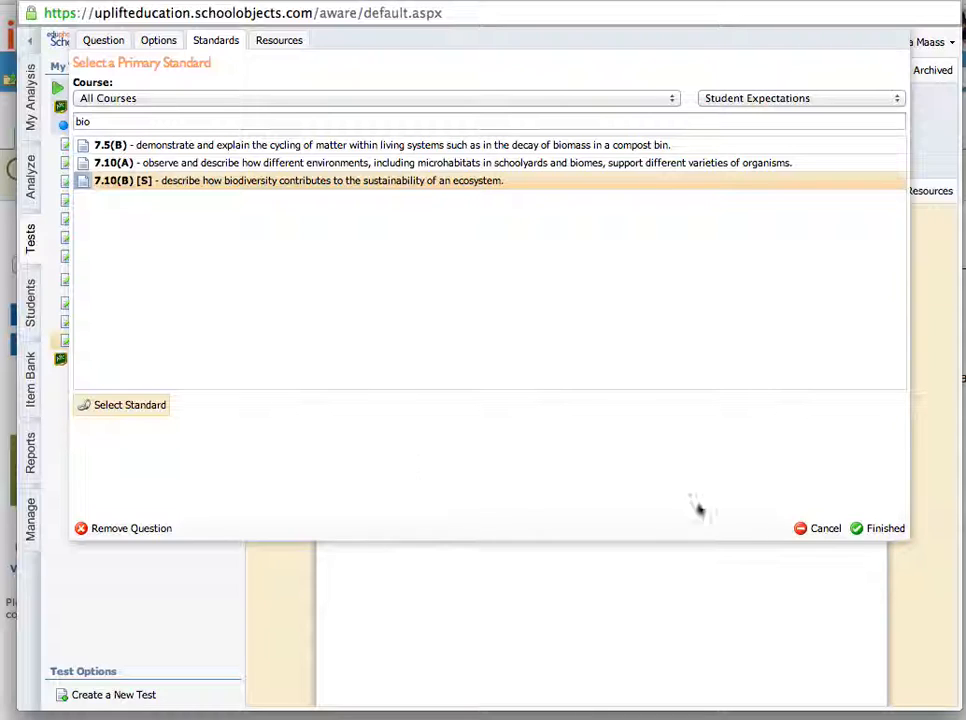
click(142, 411)
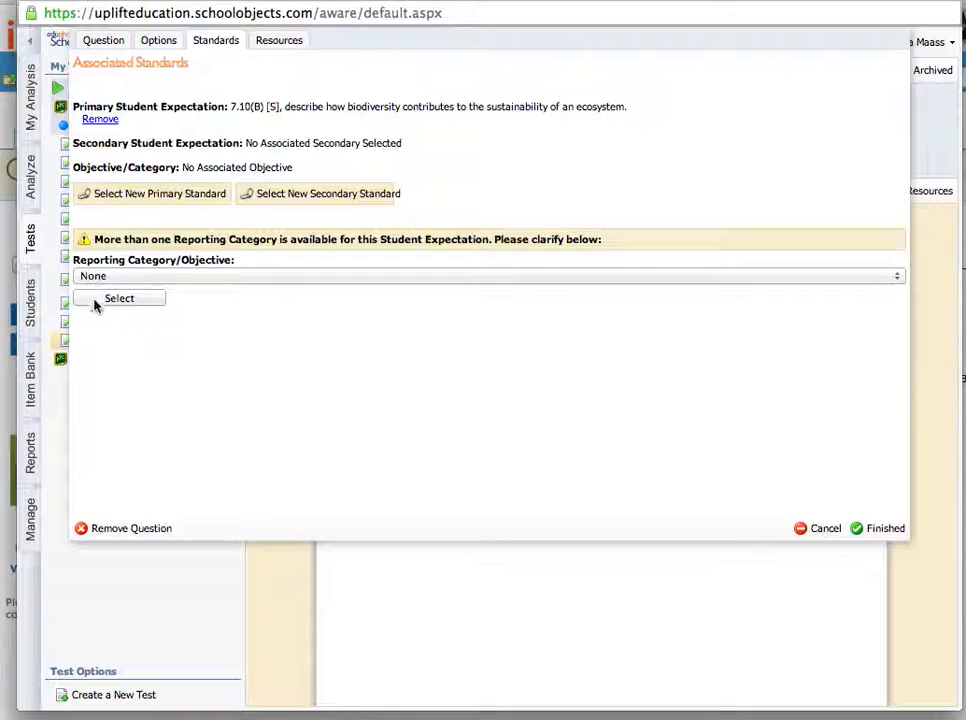
Set question 1's reporting category to Science, Eighth Grade, STAAR - 4 and finish editing the question
click(147, 278)
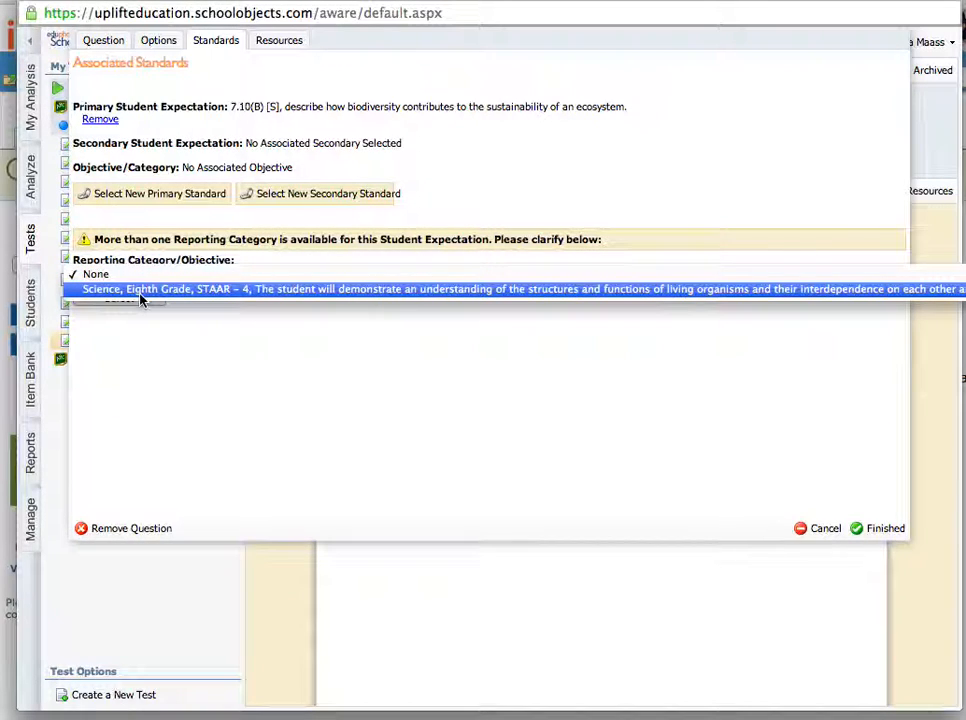
click(140, 295)
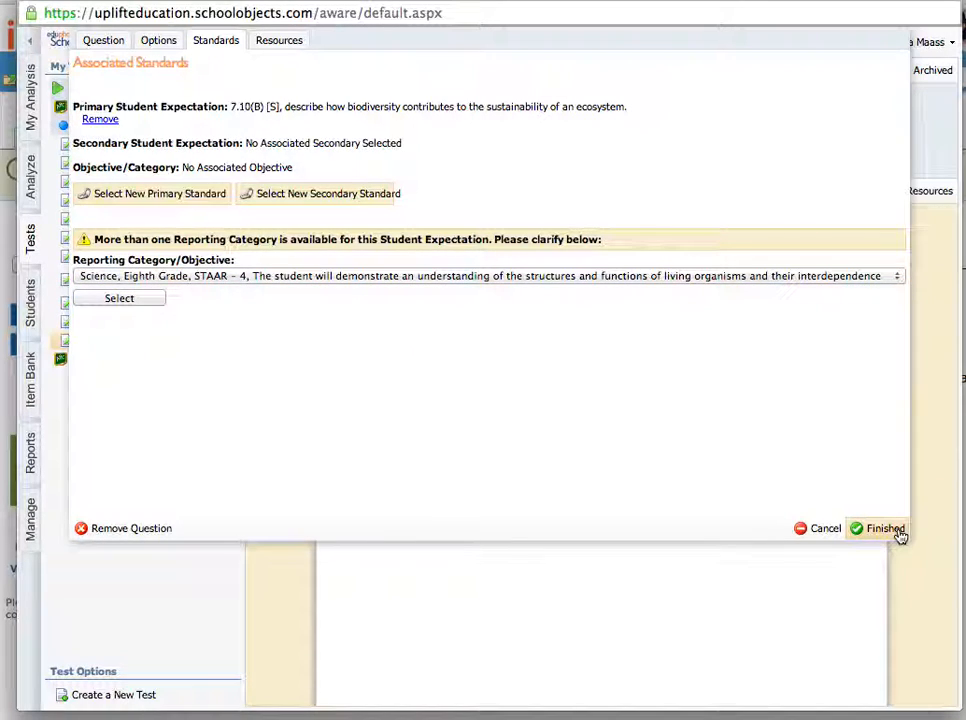
click(122, 298)
click(309, 361)
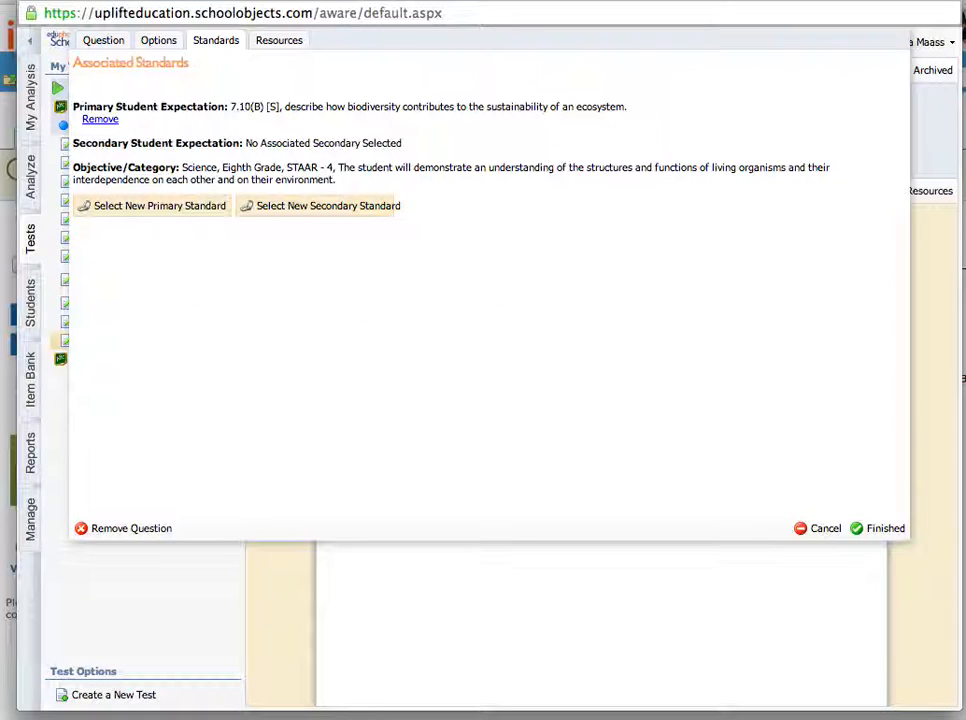
click(888, 530)
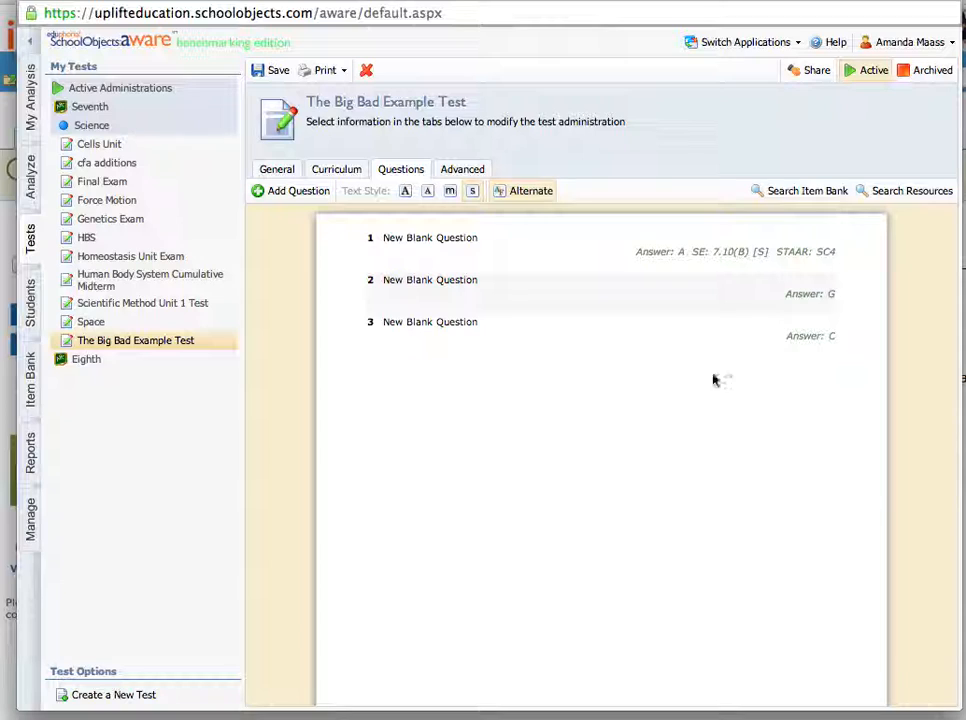
Check the answer and standard details listed under question 1 and save the test
mouse_move(711, 269)
drag(637, 254, 841, 263)
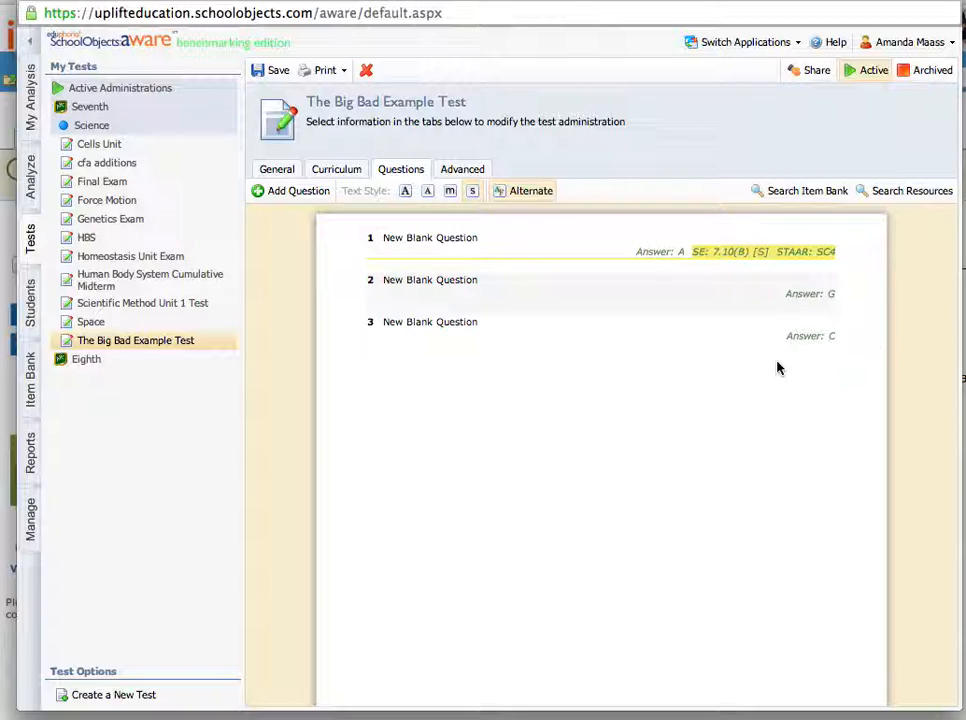
mouse_move(744, 346)
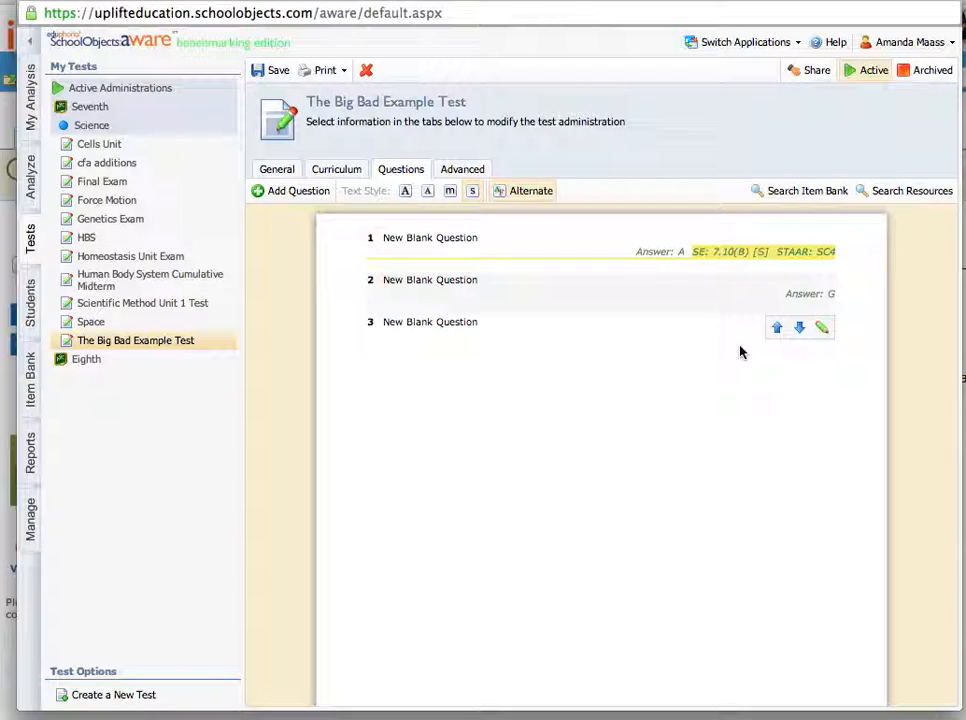
mouse_move(783, 262)
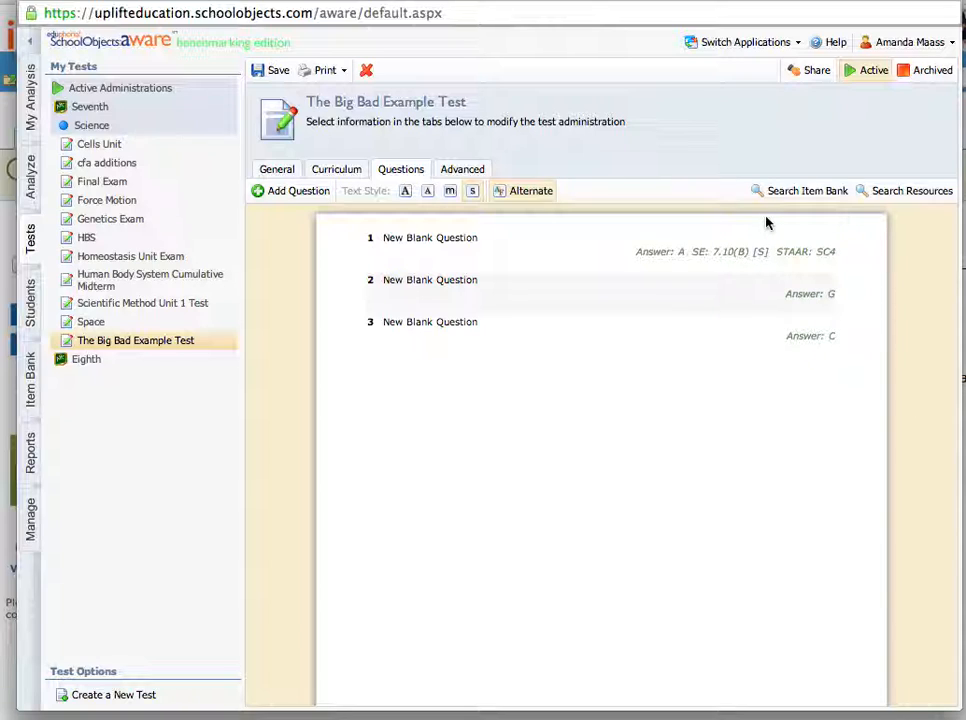
click(260, 78)
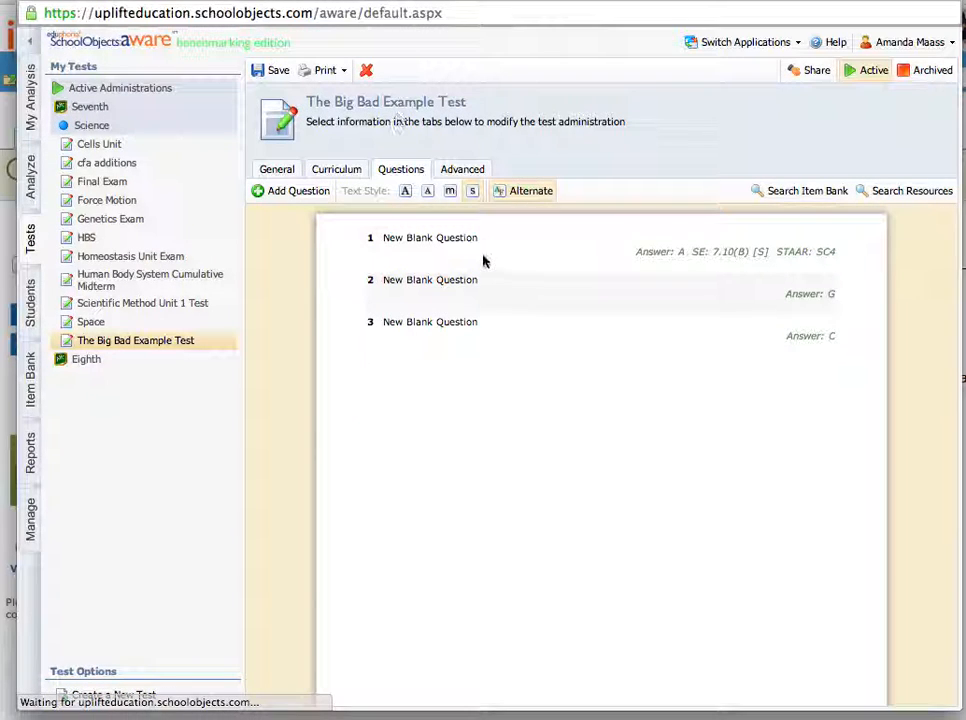
click(681, 254)
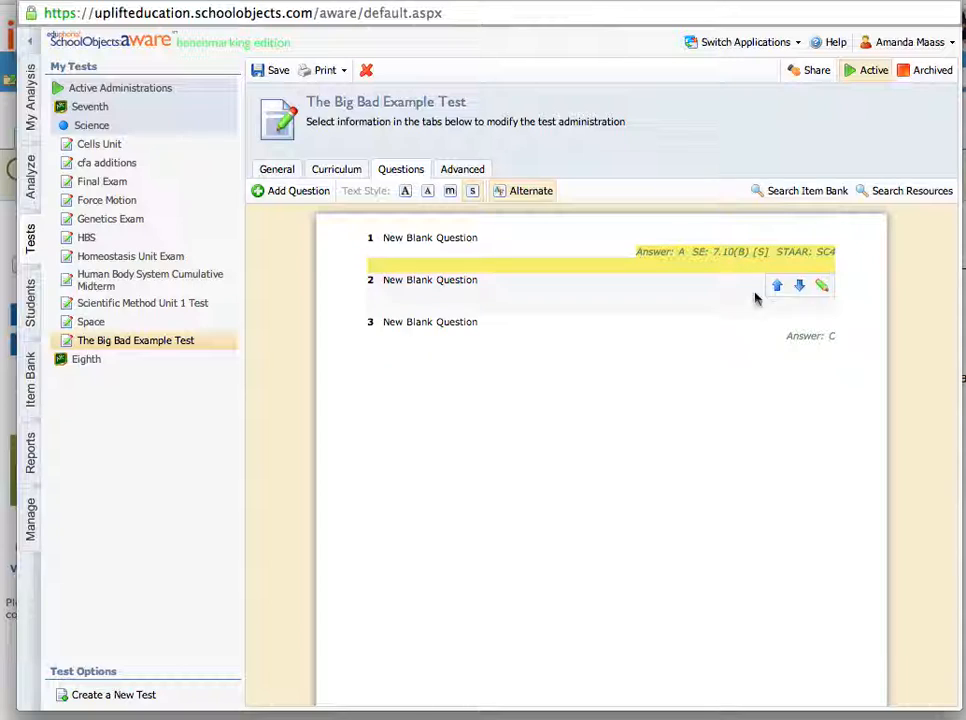
Search the standards for "bio" and assign 7.10(B) [S] on biodiversity as question 2's primary standard
click(822, 290)
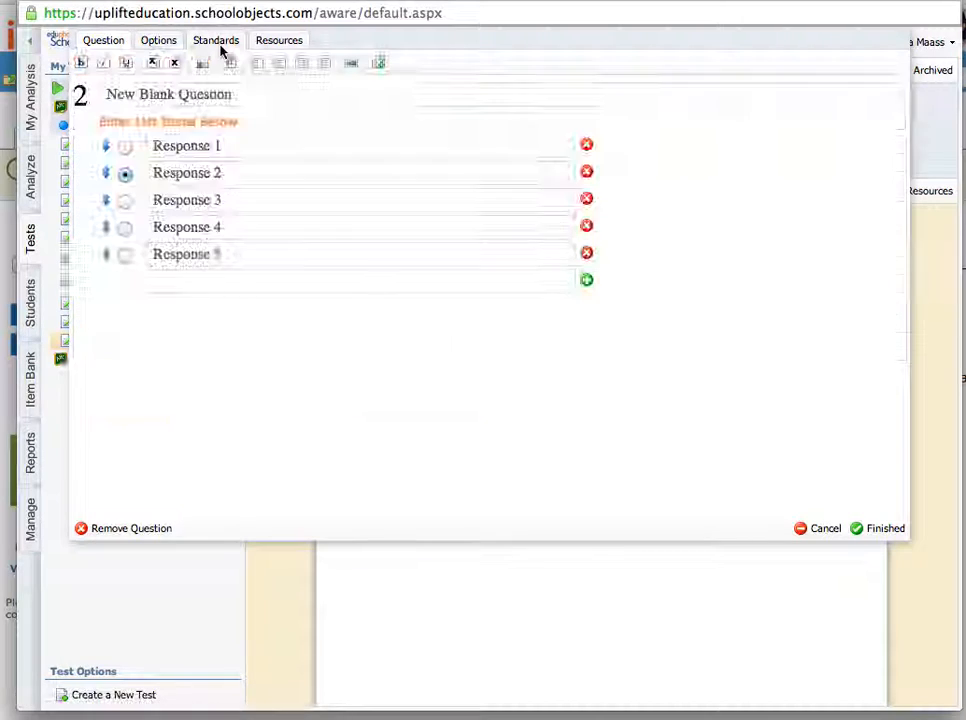
click(229, 41)
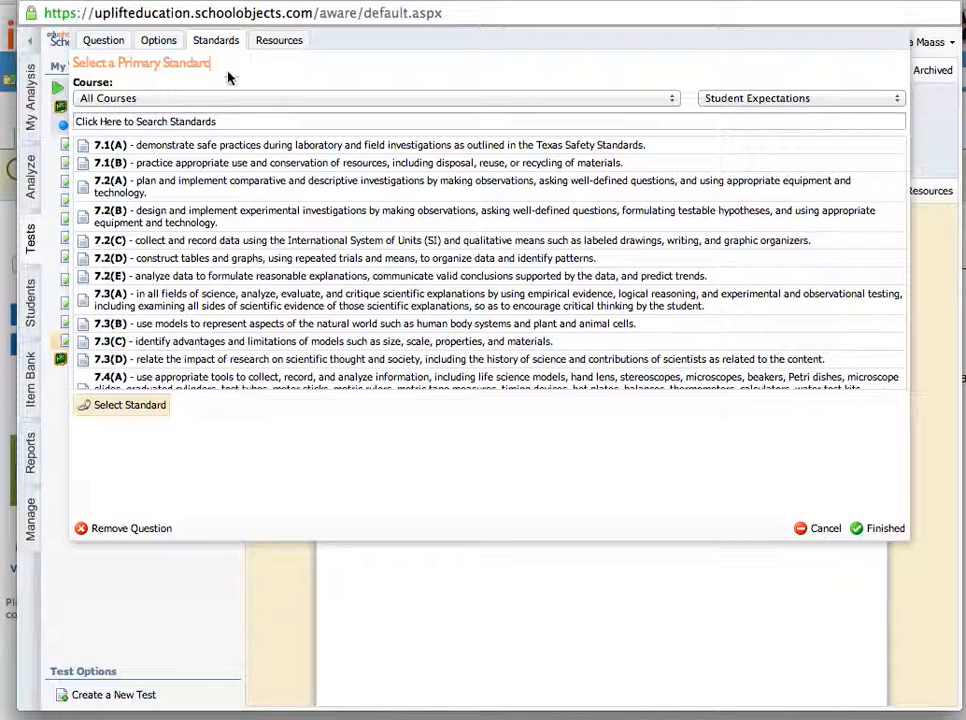
click(295, 122)
text(io)
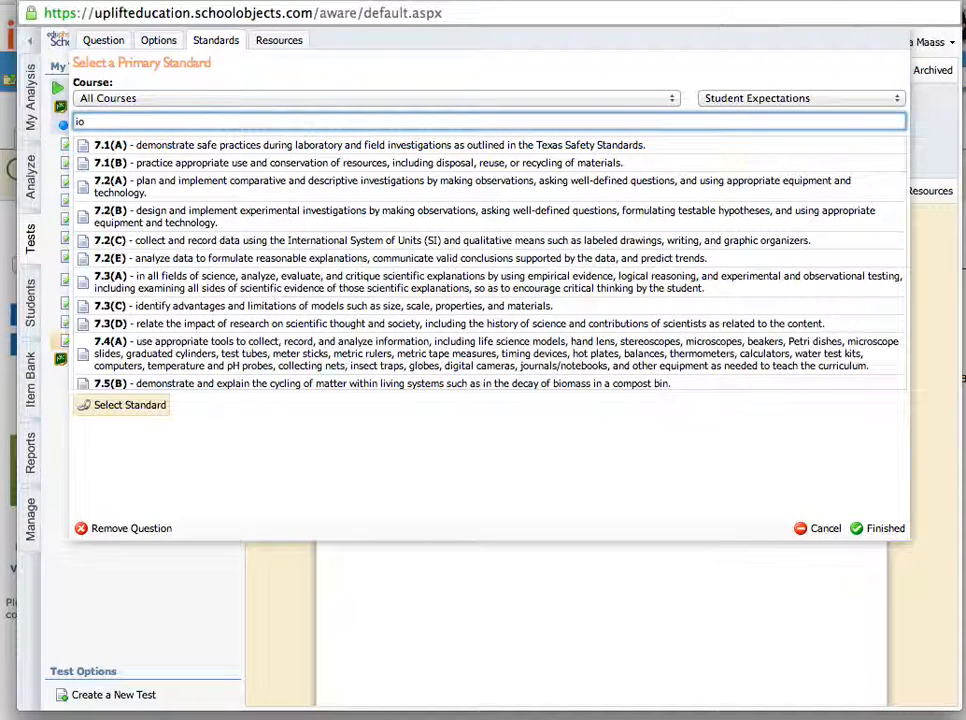
key(BackSpace)
key(BackSpace)
text(bio)
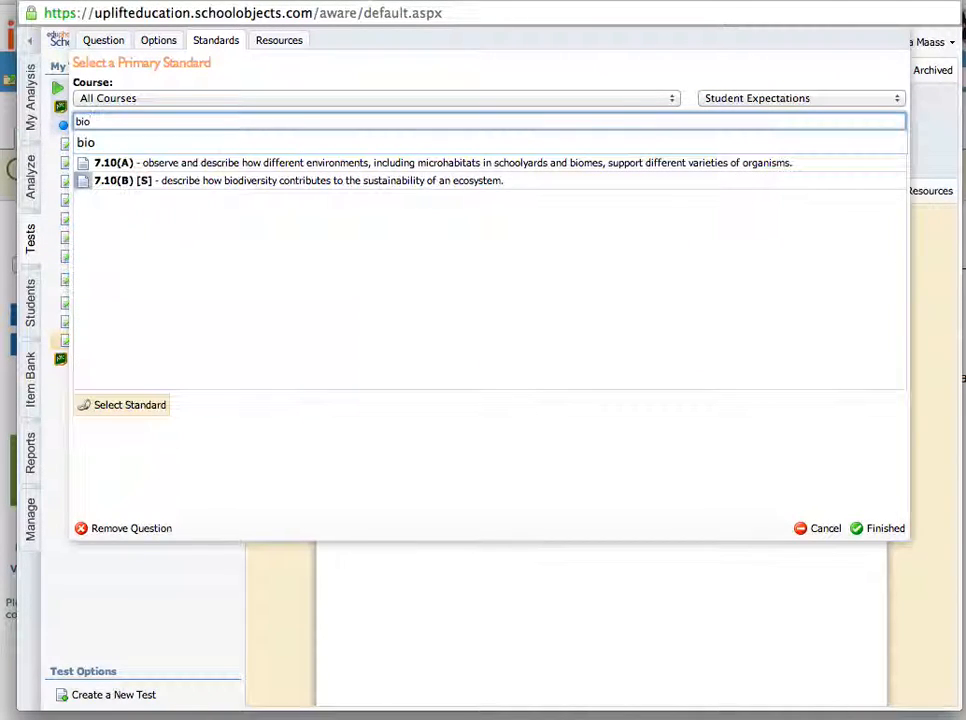
click(307, 191)
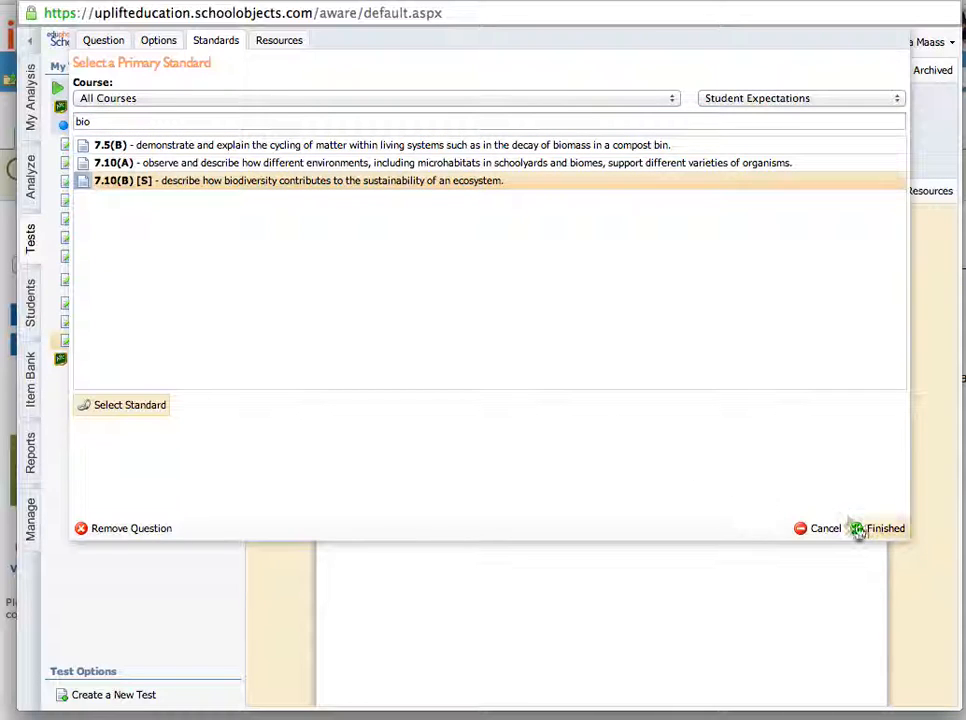
click(141, 410)
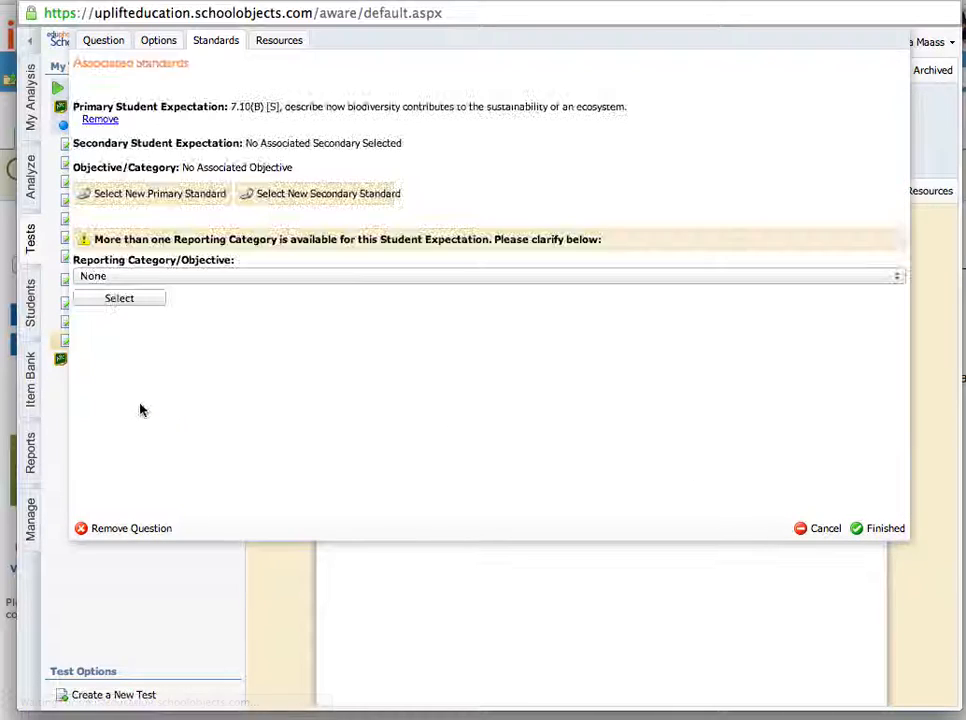
Set question 2's reporting category to Science, Eighth Grade, STAAR - 4 and finish editing the question
click(166, 278)
click(163, 289)
click(140, 299)
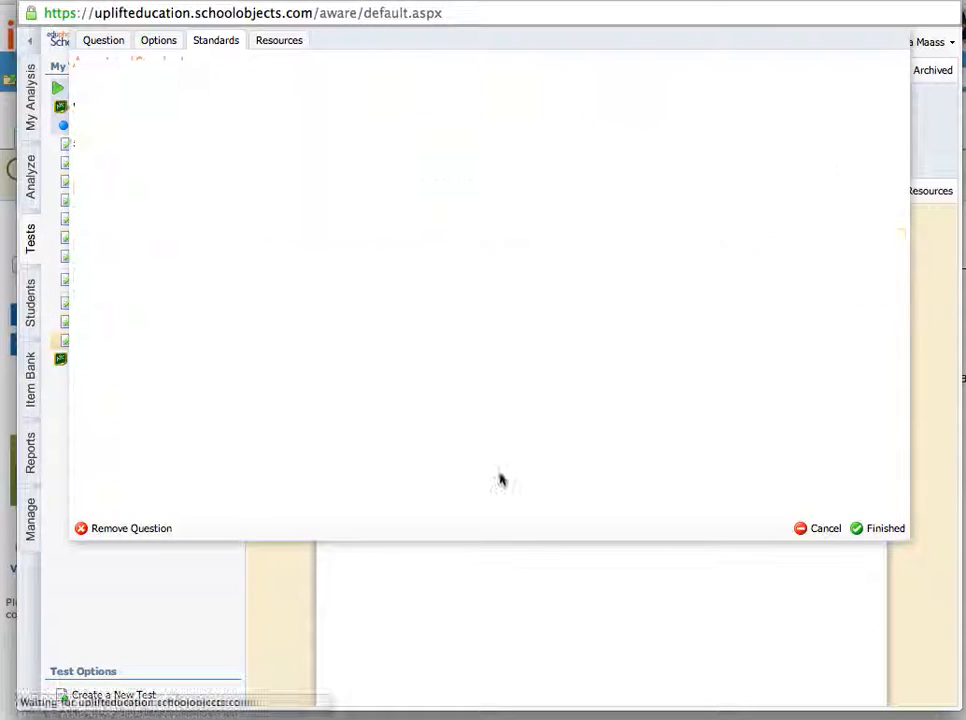
click(872, 530)
click(872, 530)
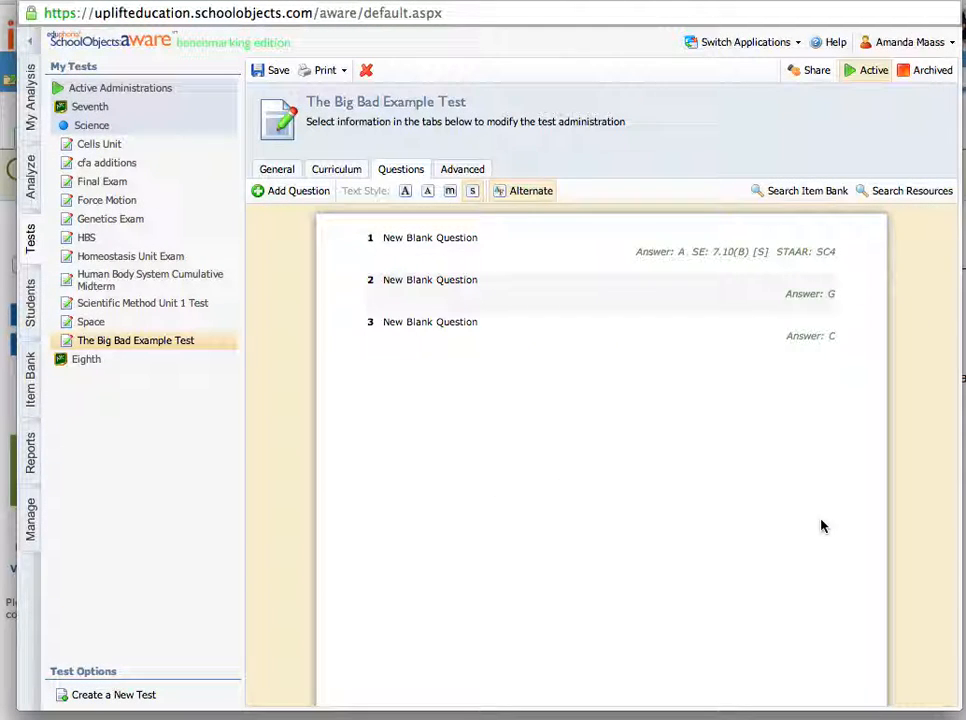
Assign standard 7.2(A) on comparative and descriptive investigations as question 3's primary standard
mouse_move(819, 356)
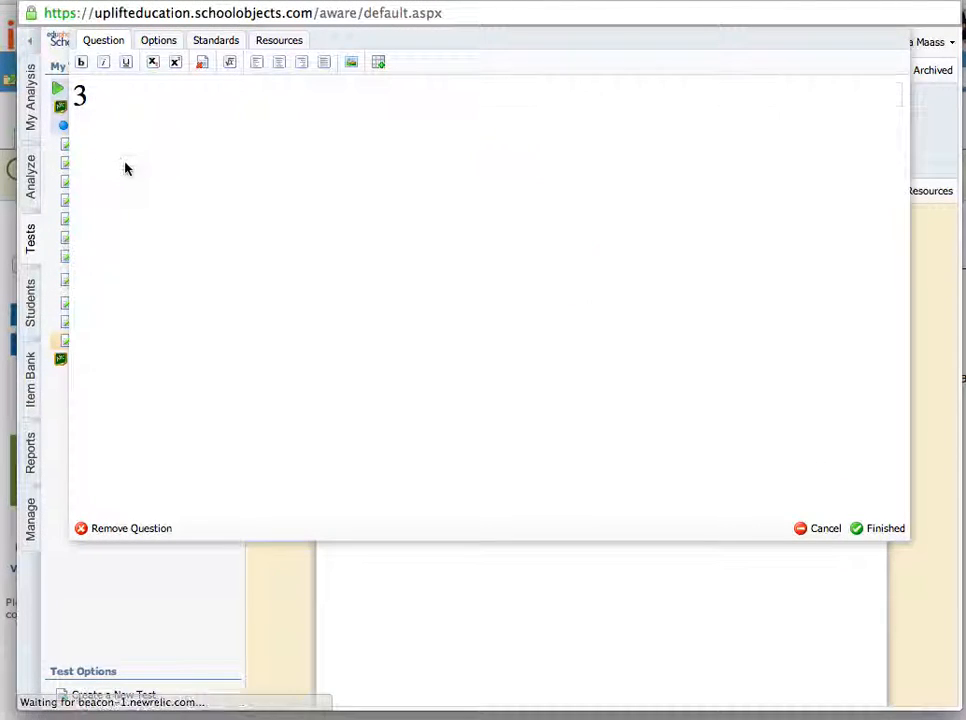
click(205, 45)
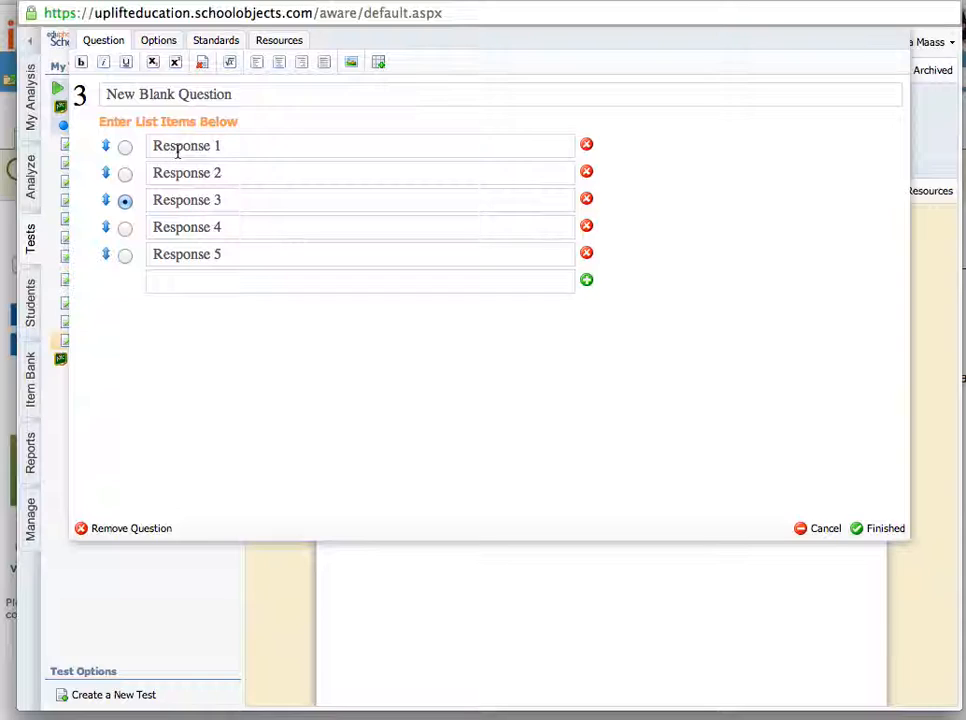
click(234, 45)
click(205, 194)
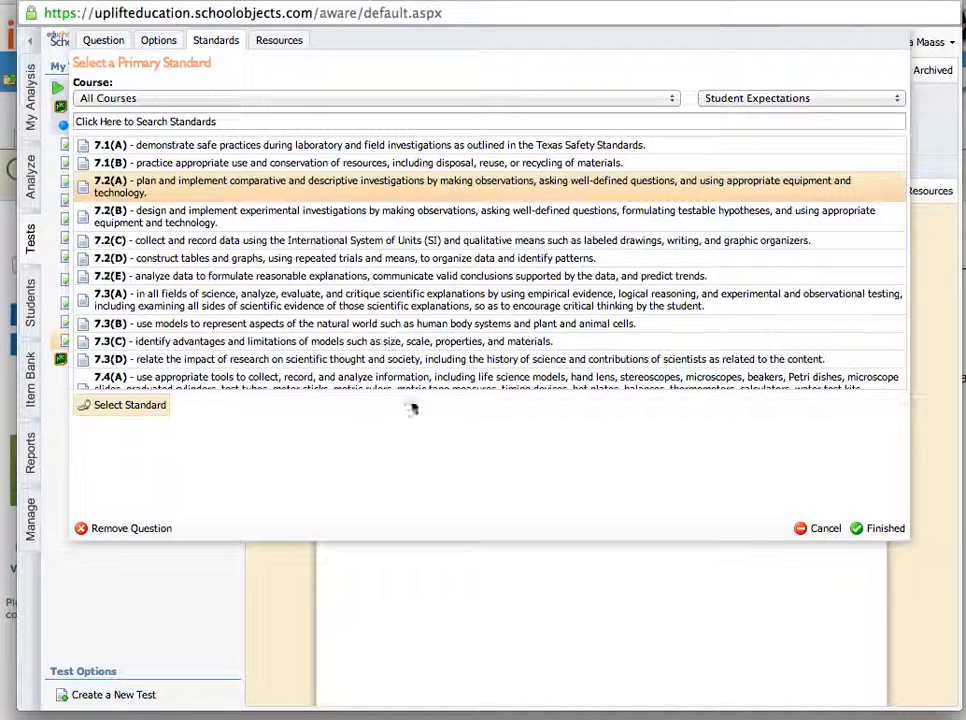
click(100, 406)
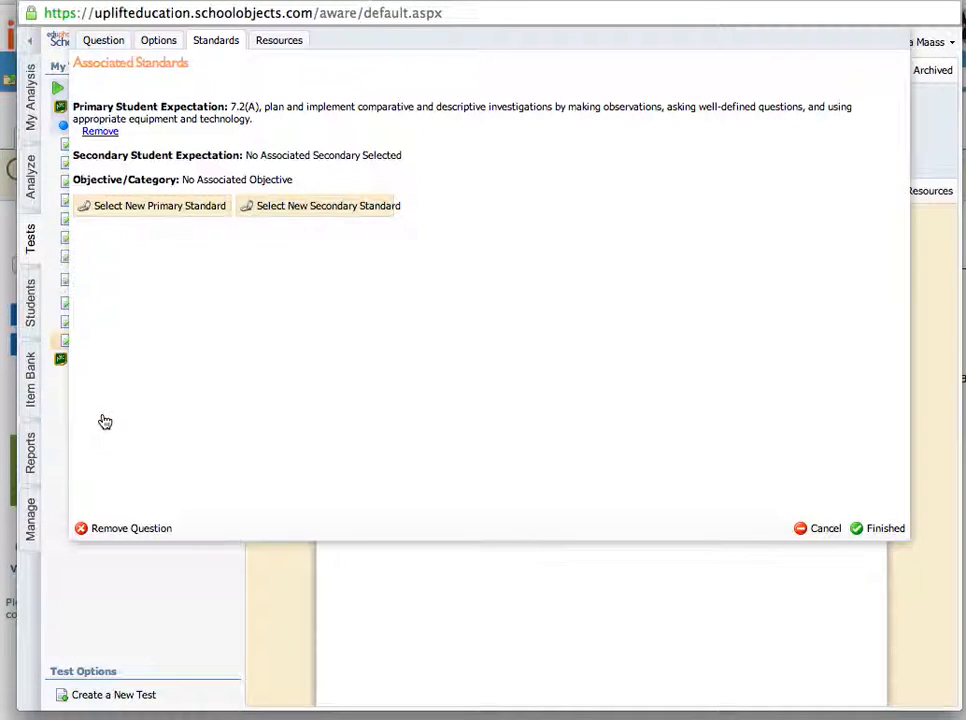
Replace question 3's primary standard with 7.1(B) on appropriate use and conservation of resources
click(203, 211)
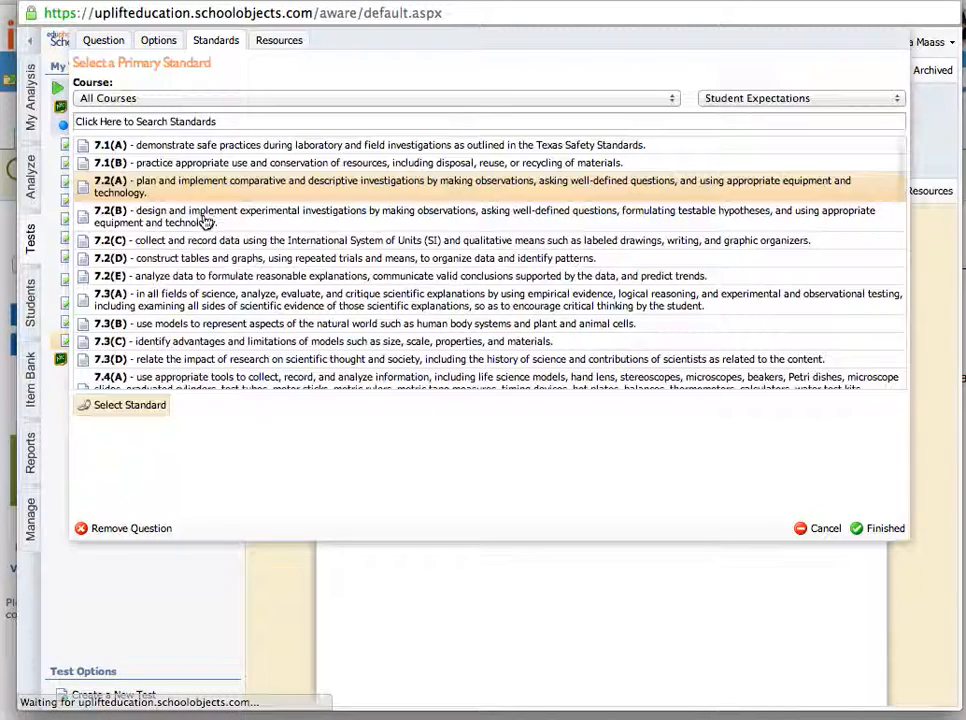
click(185, 164)
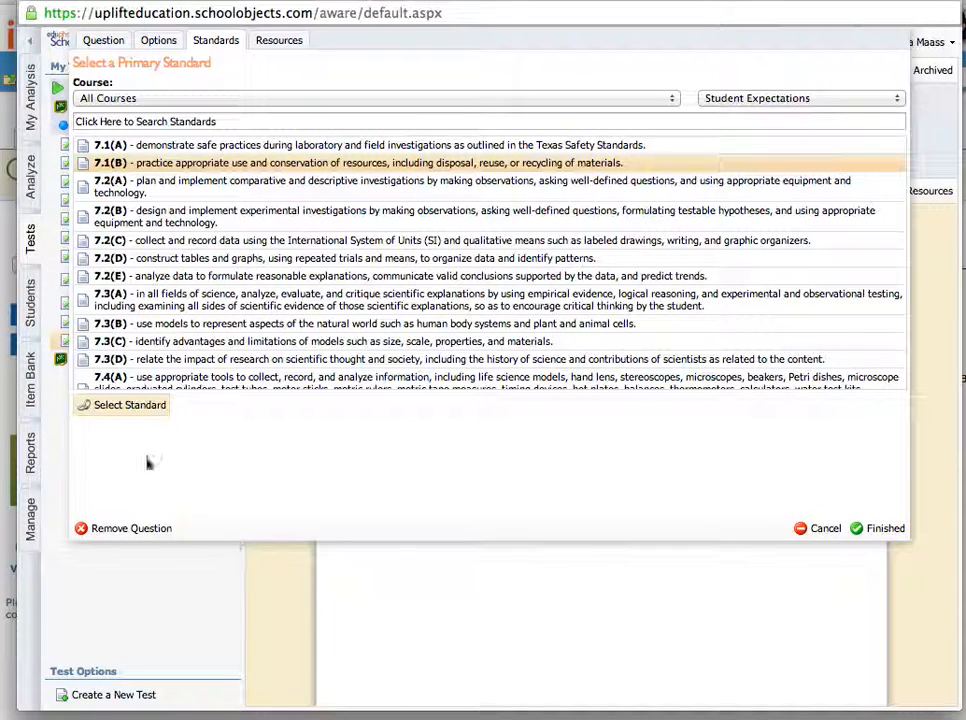
click(134, 409)
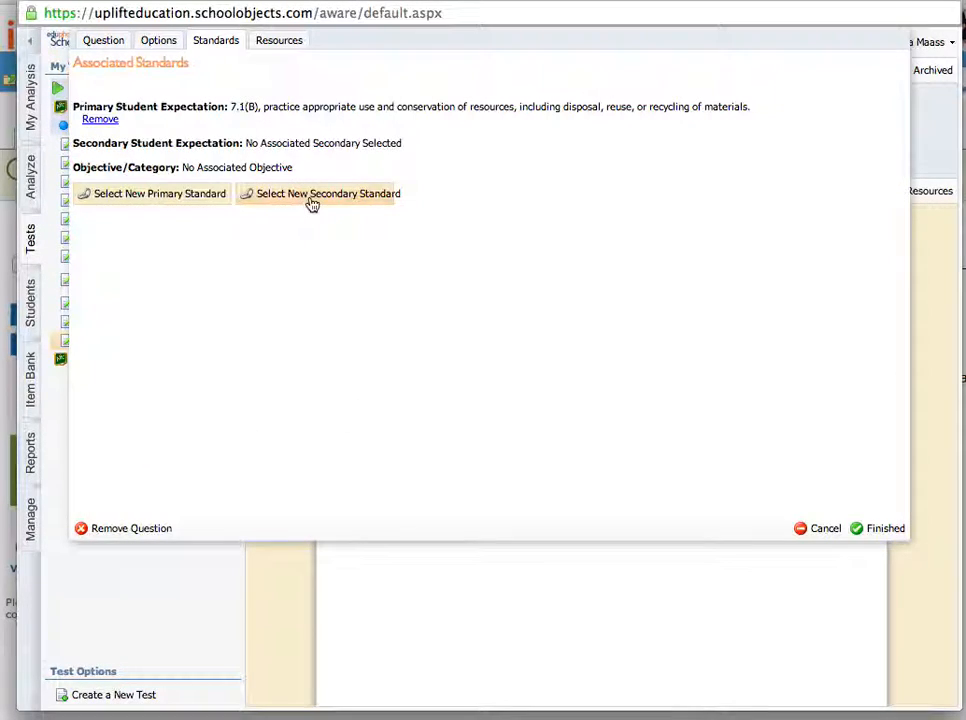
Assign standard 7.2(B) on experimental investigations as question 3's secondary standard and finish editing the question
click(312, 197)
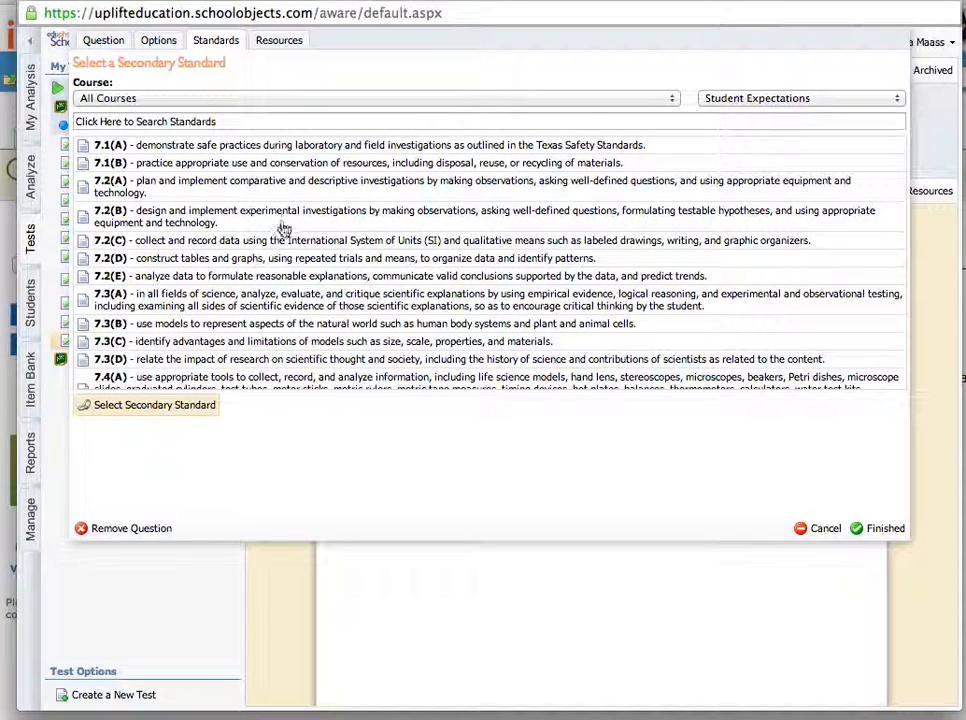
click(282, 222)
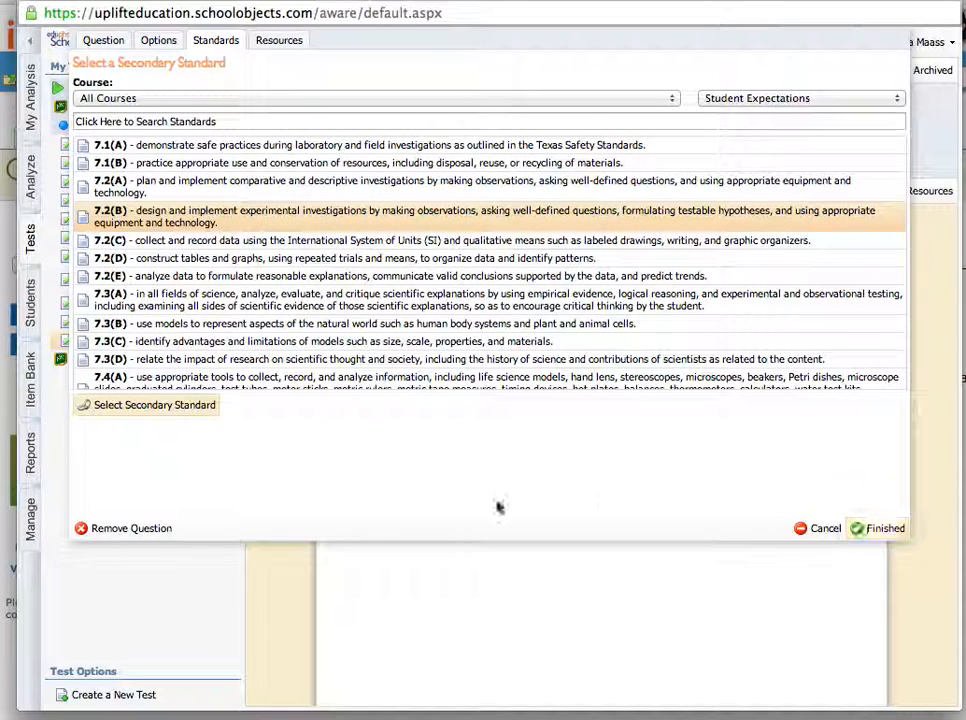
click(184, 415)
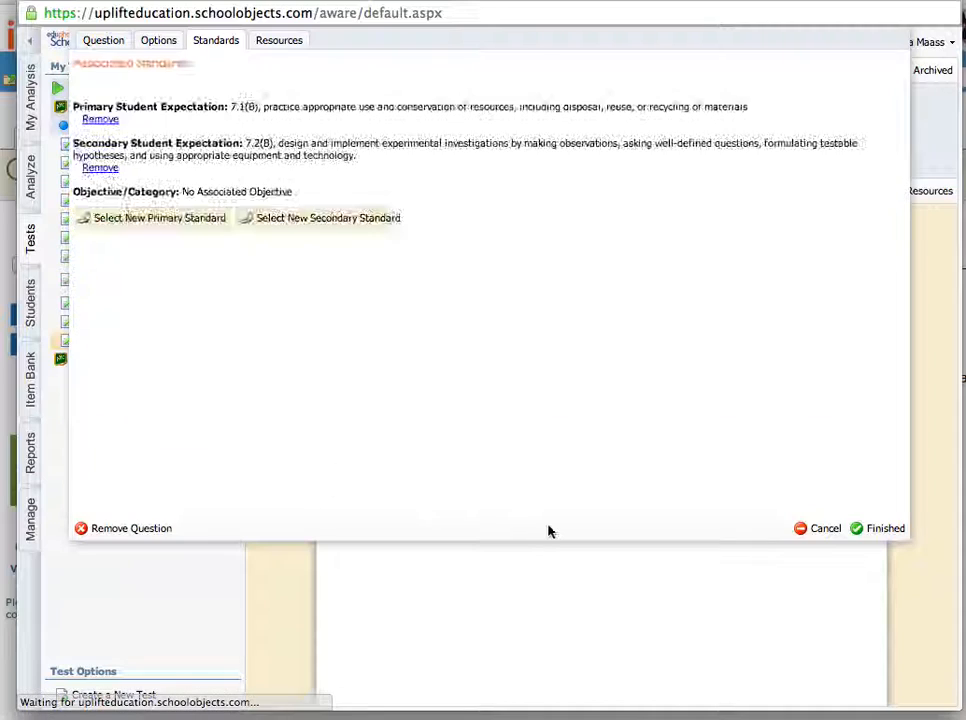
click(857, 528)
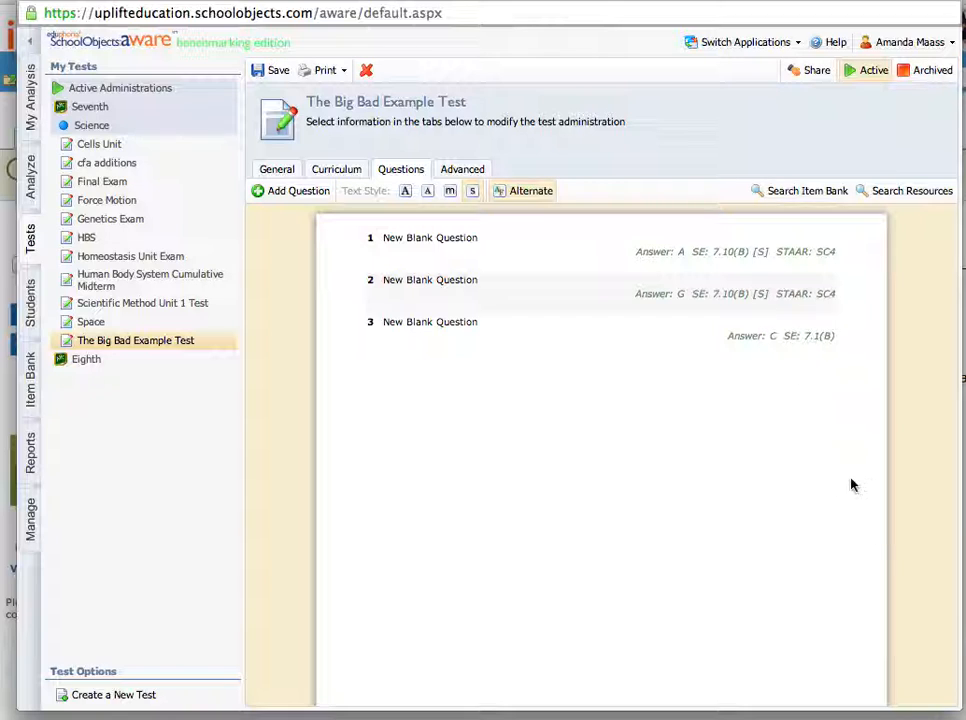
Look over the question list of The Big Bad Example Test and save the test
scroll(832, 494, down, 3)
scroll(832, 494, up, 3)
mouse_move(790, 350)
click(262, 70)
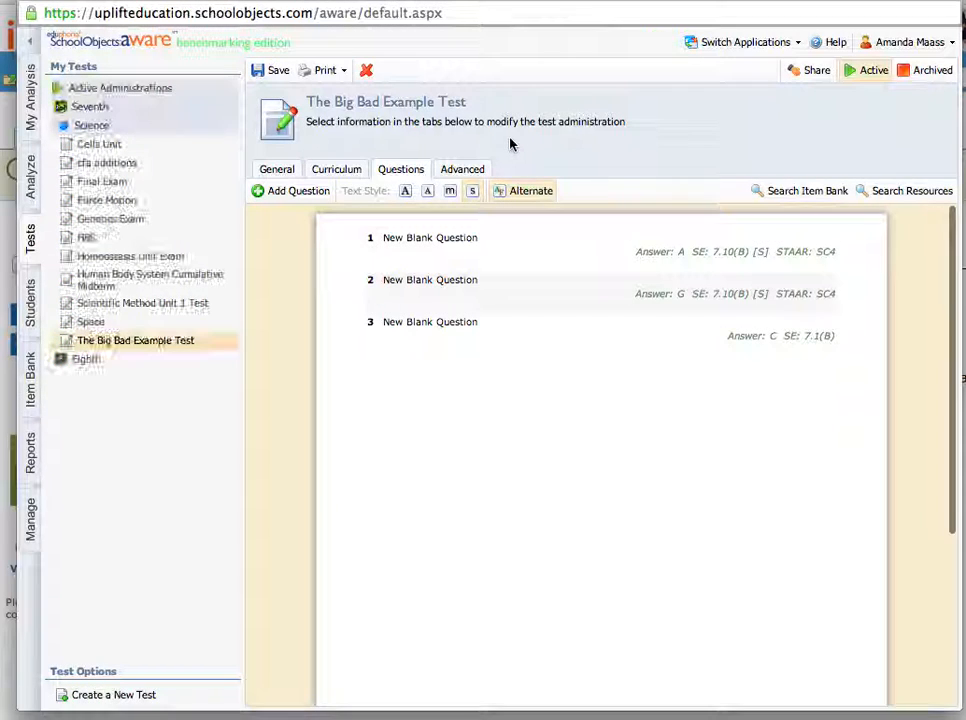
Review the test's general, curriculum, question and advanced settings, and save the test again
click(285, 170)
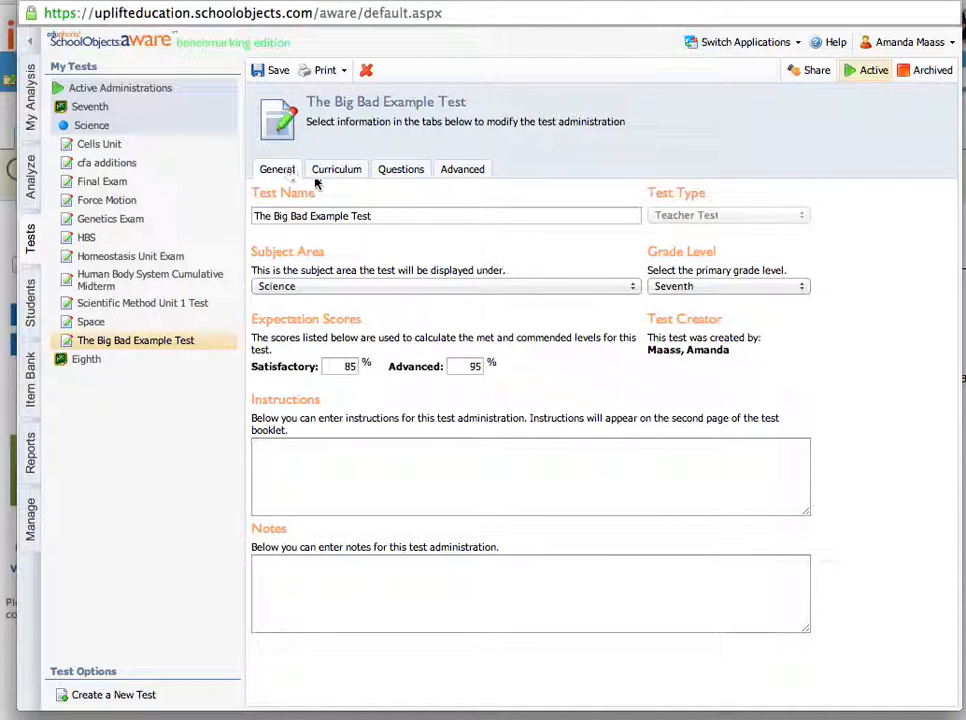
click(337, 170)
click(400, 167)
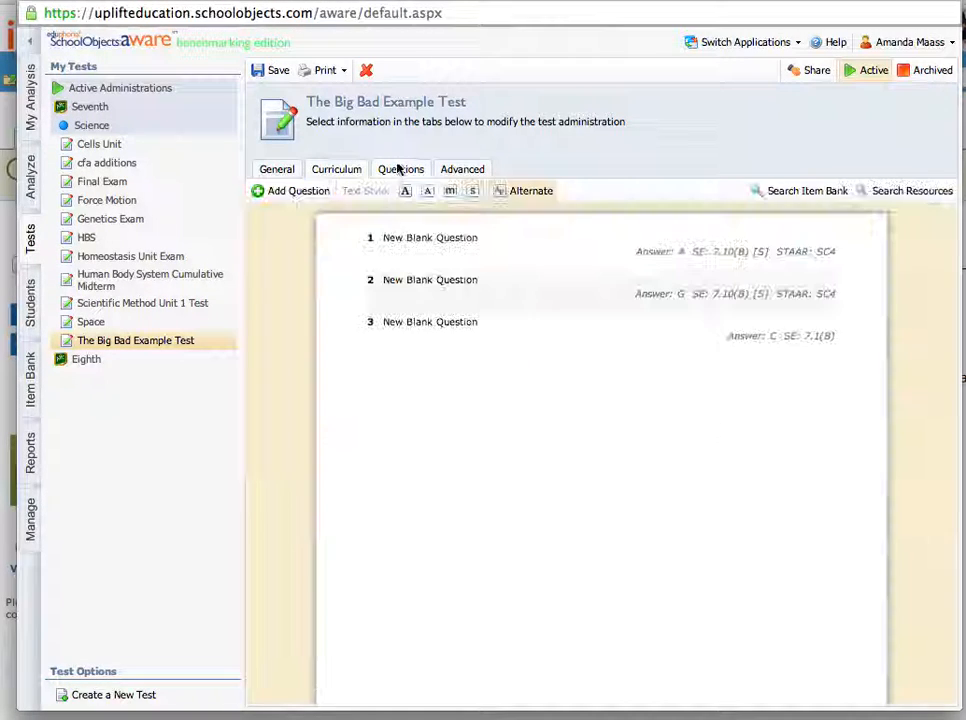
click(338, 168)
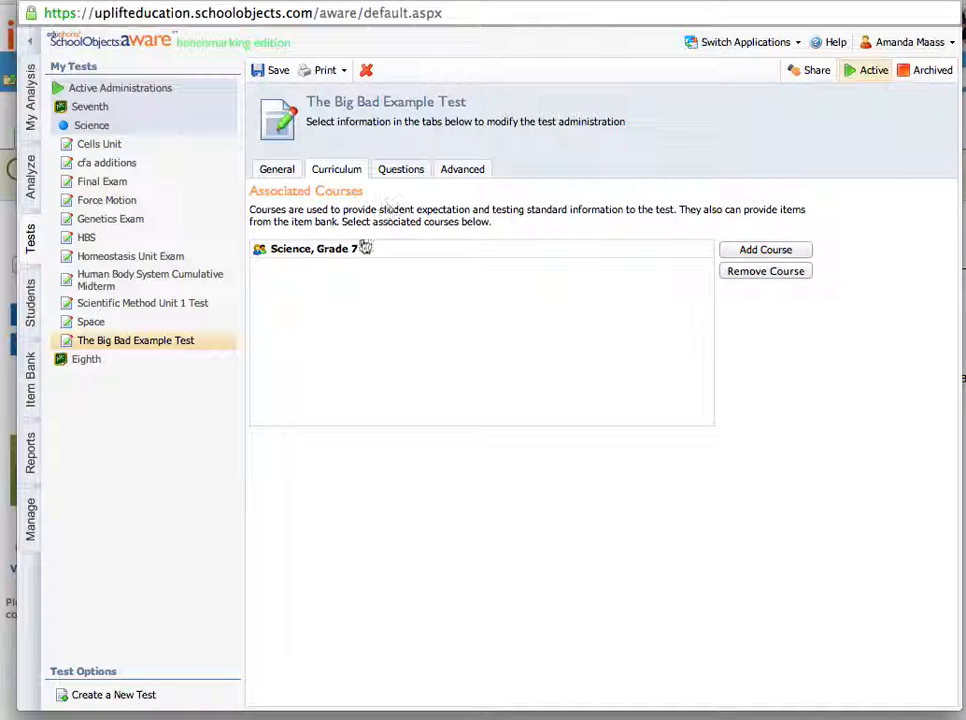
click(470, 171)
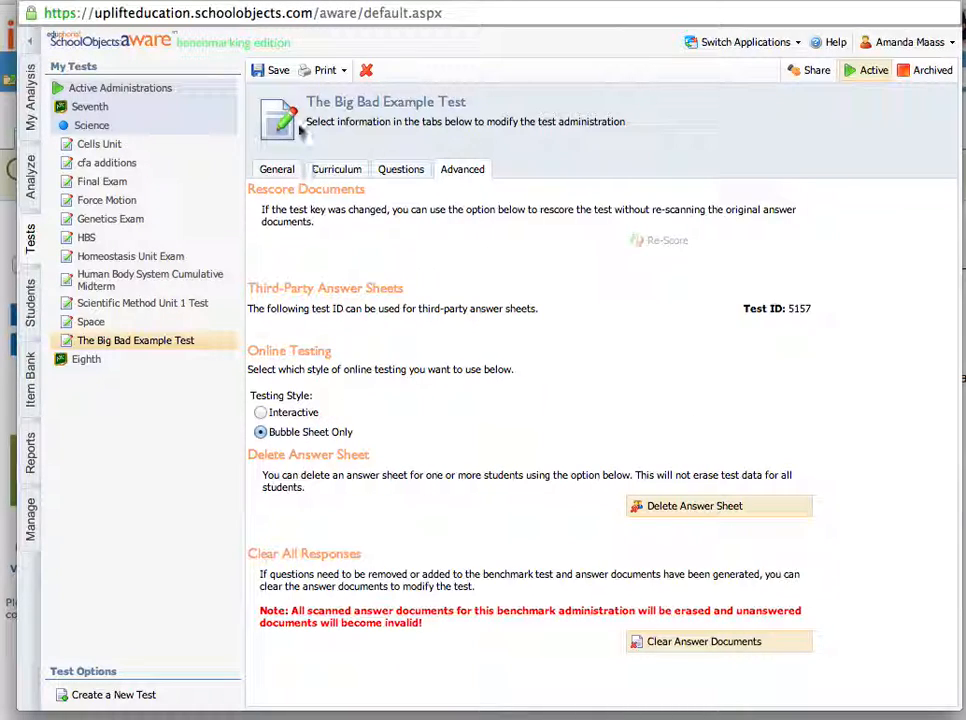
click(275, 72)
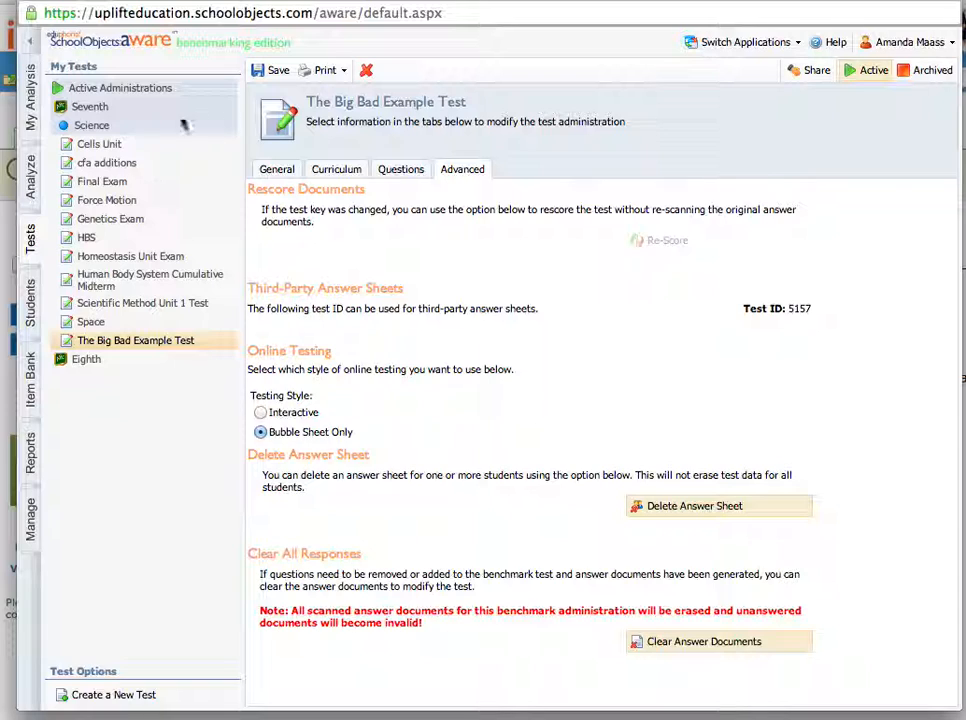
click(260, 70)
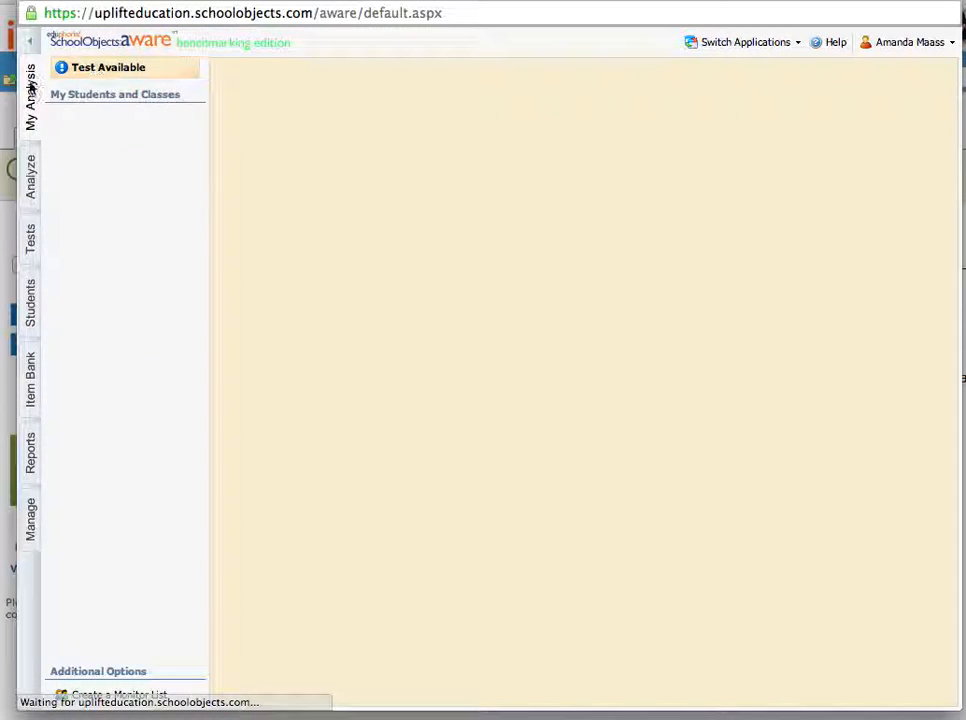
Open the local tests available to administer from My Analysis and choose The Big Bad Example Test
click(109, 73)
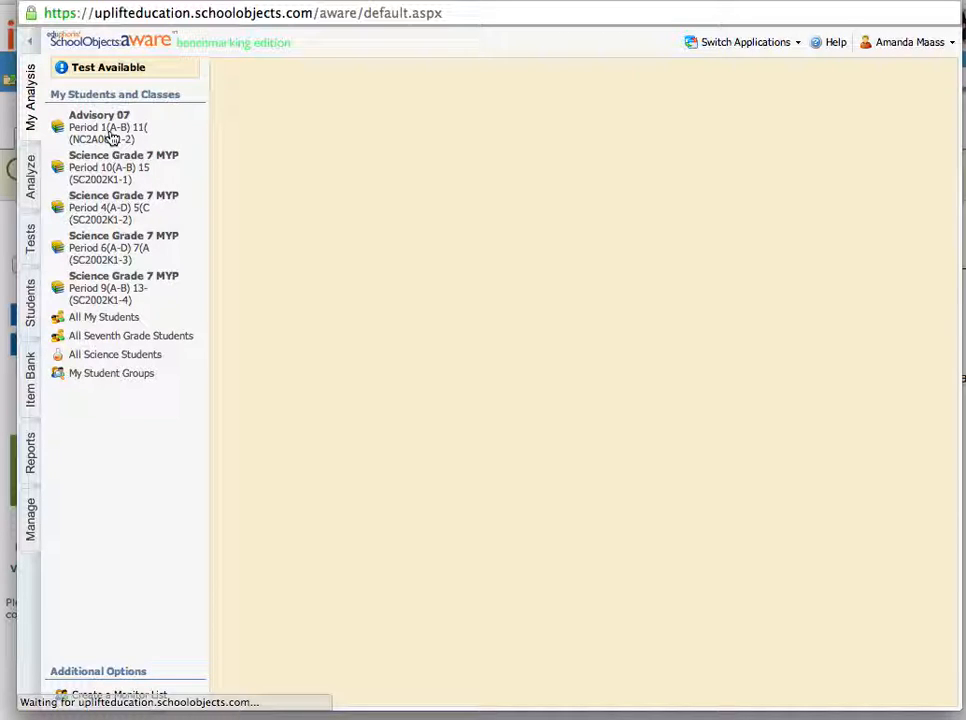
click(100, 176)
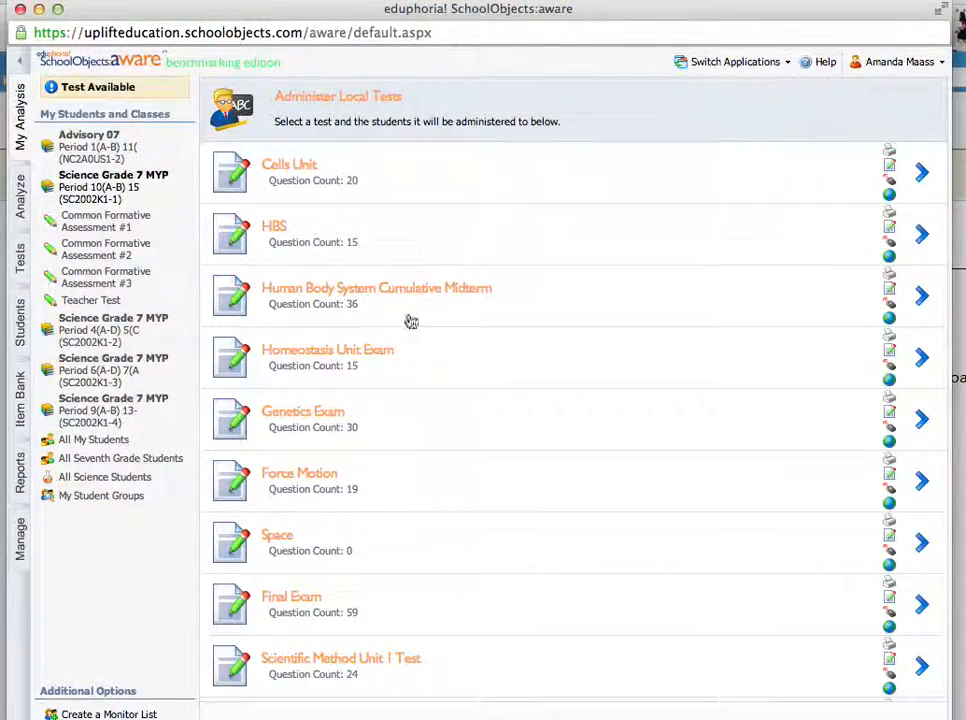
scroll(403, 362, down, 5)
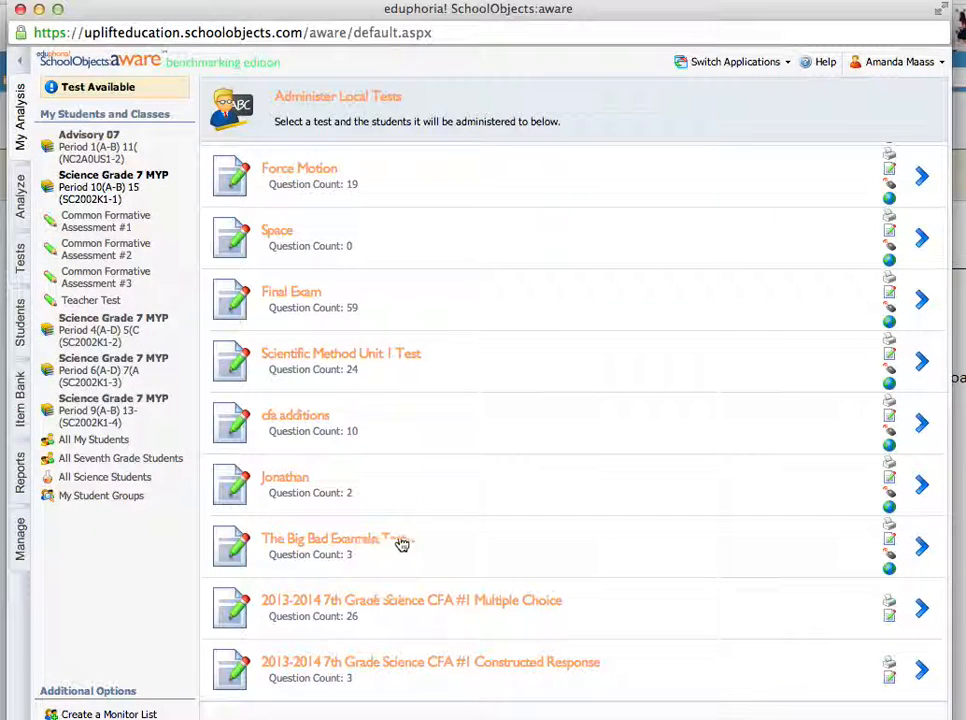
click(891, 572)
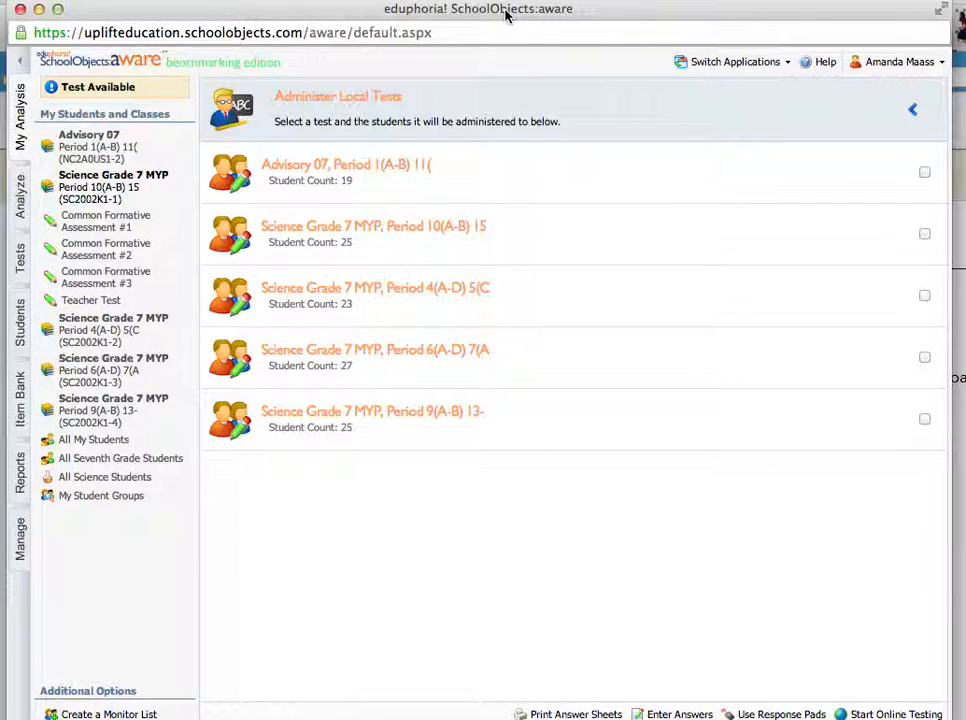
Select the four Science Grade 7 MYP classes and generate their printable answer sheets
drag(499, 20, 459, 7)
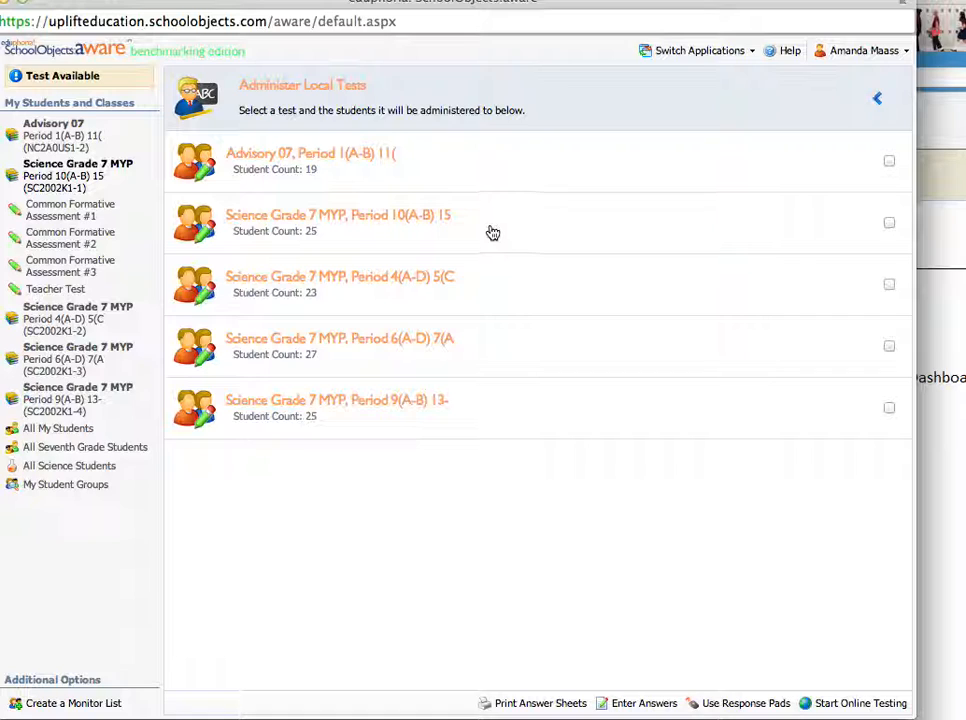
click(675, 225)
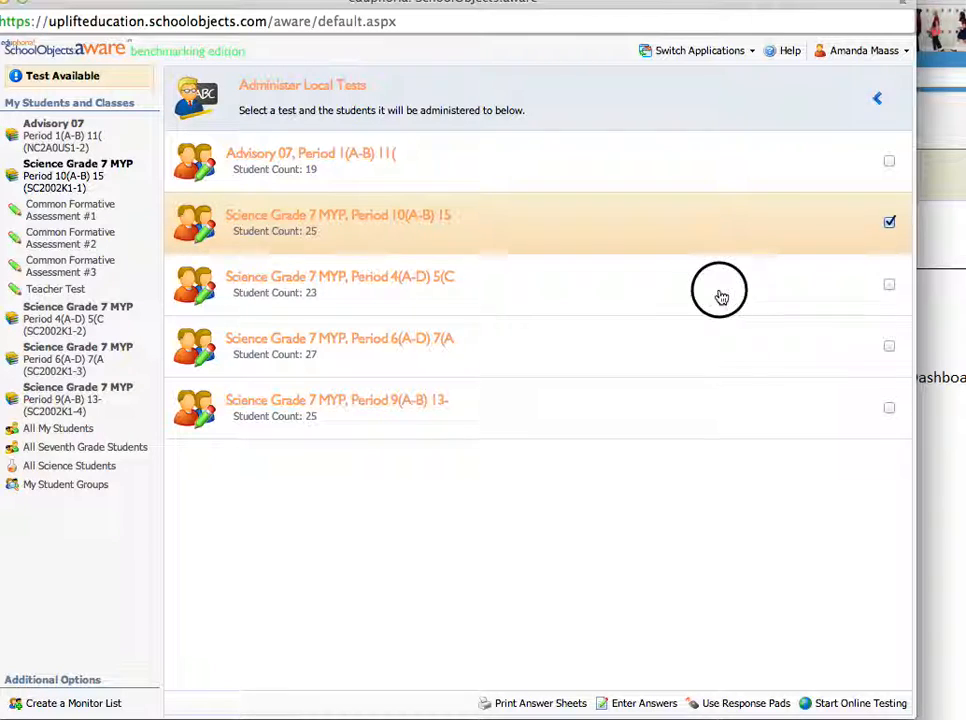
click(718, 292)
click(742, 410)
click(862, 330)
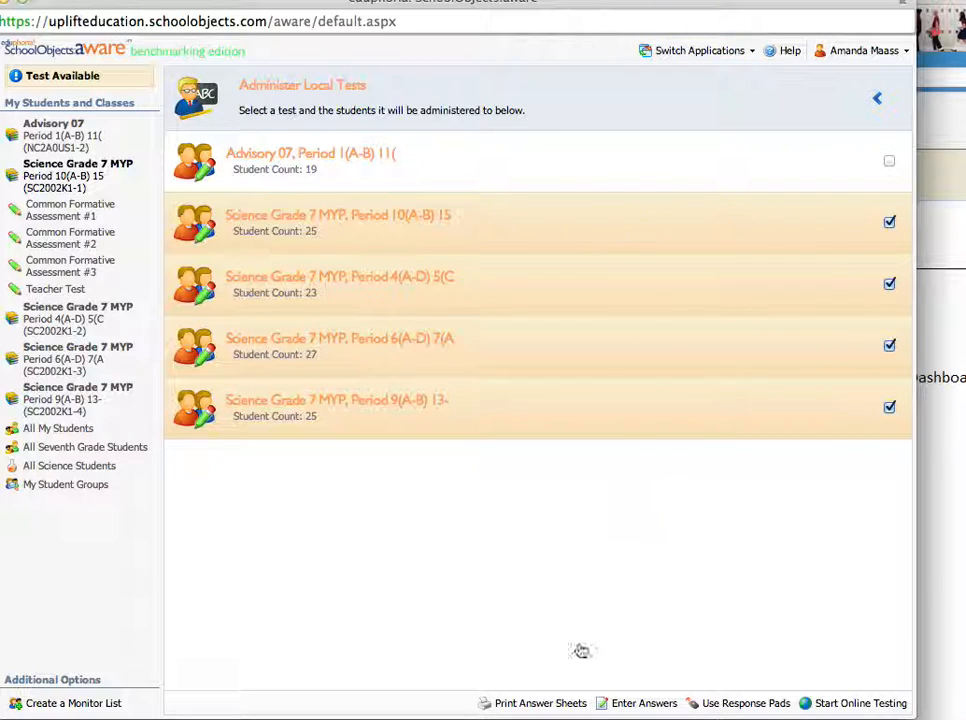
click(540, 703)
Examine the teacher, course, date and period details in the header of the first answer sheet
drag(477, 2, 965, 28)
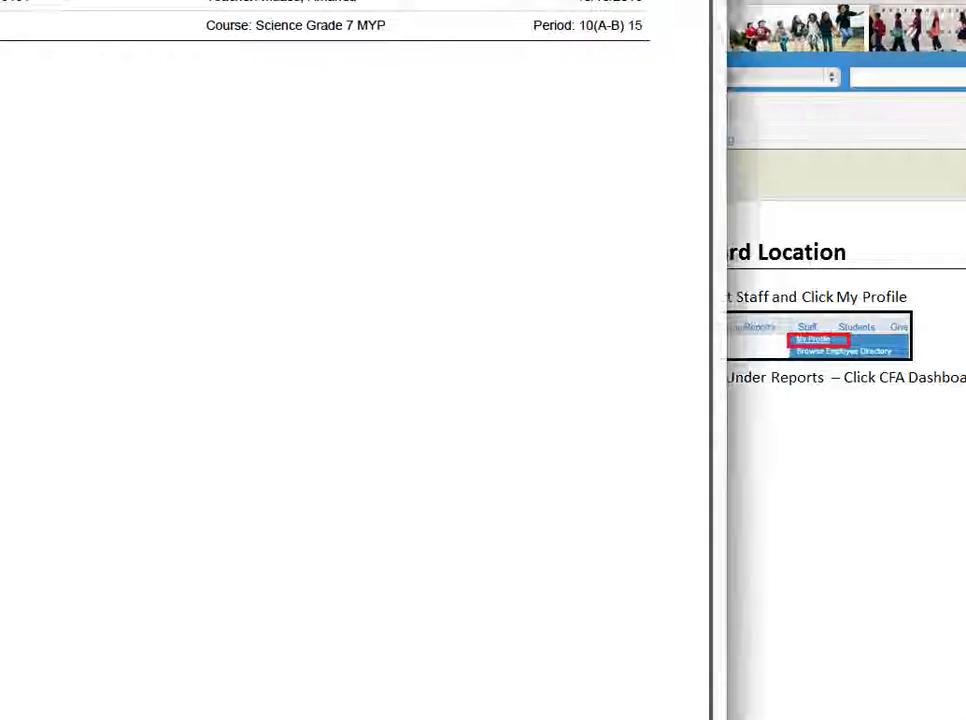
drag(320, 2, 344, 13)
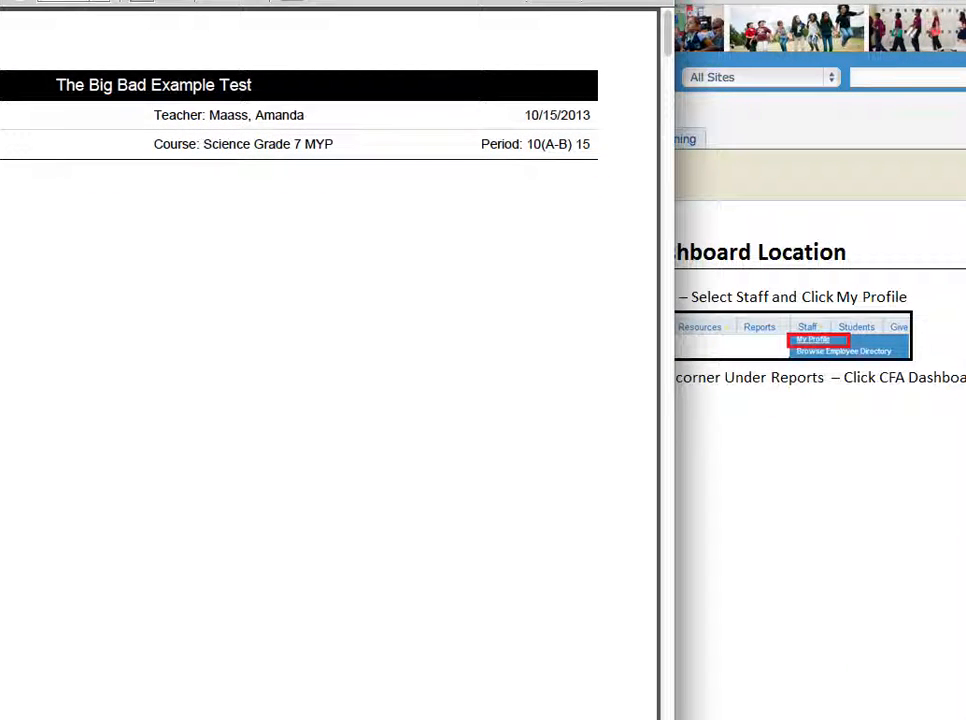
click(203, 122)
drag(214, 147, 286, 147)
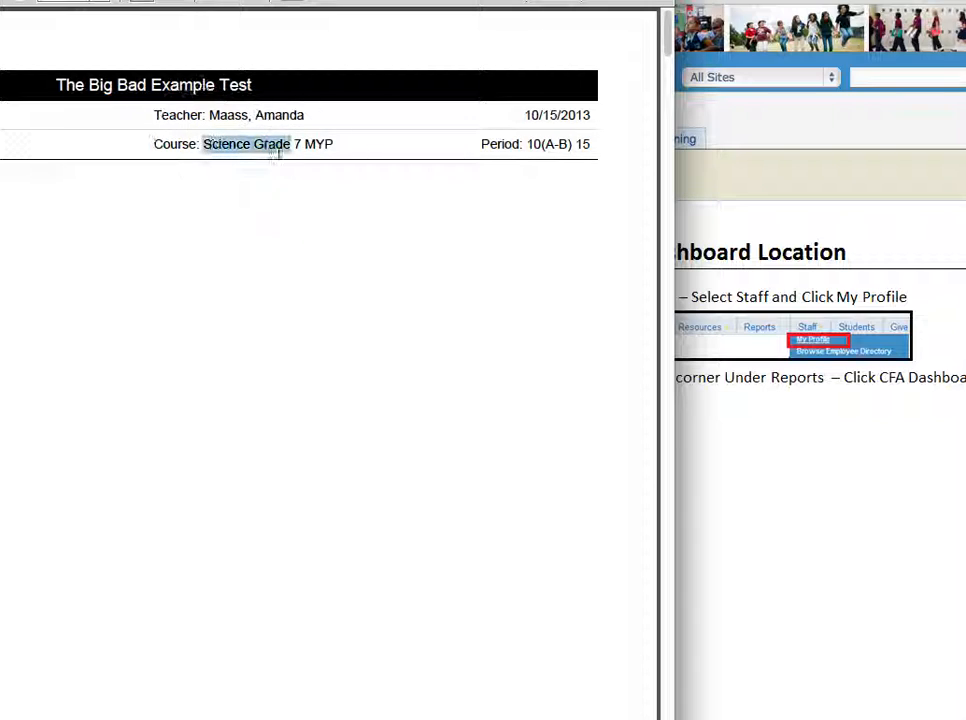
drag(522, 116, 558, 116)
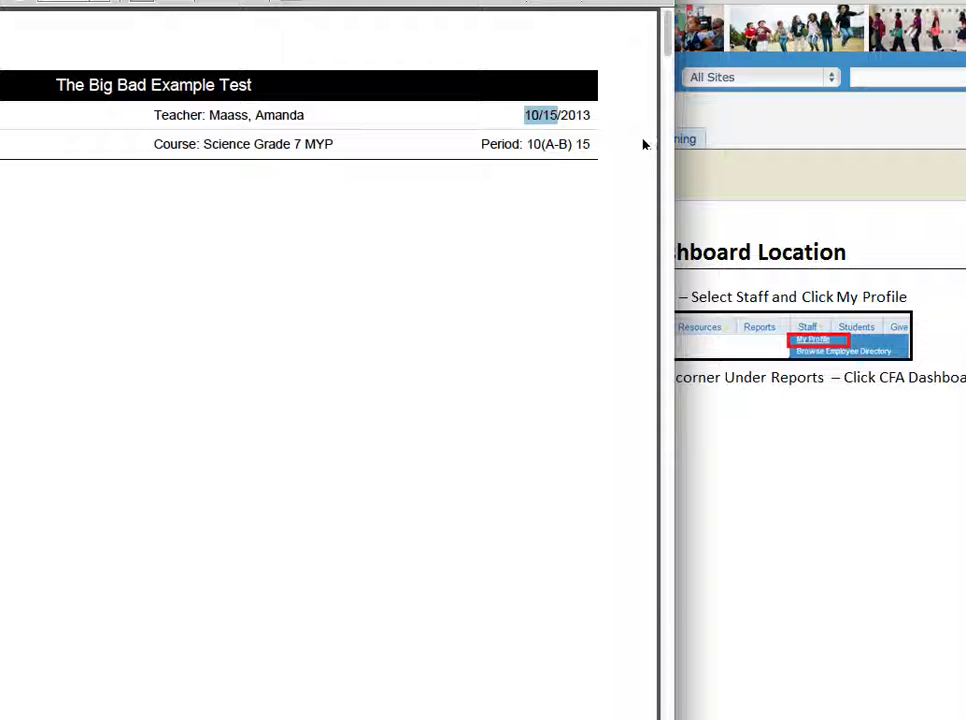
drag(481, 144, 591, 144)
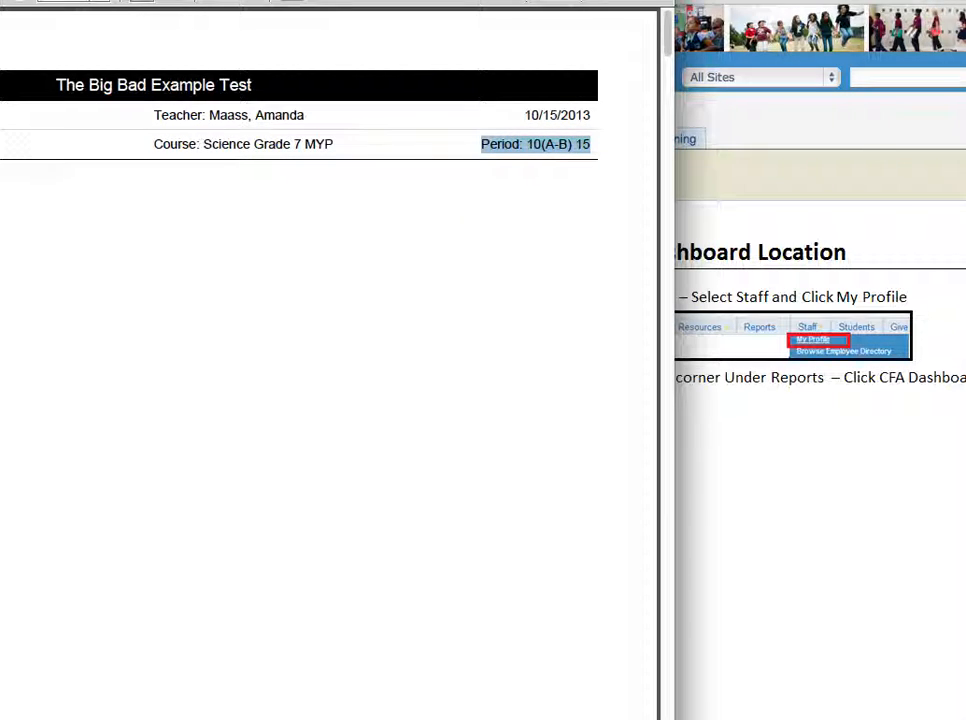
Examine the answer bubbles and the barcode on the first page of the answer sheet PDF
drag(114, 0, 379, 662)
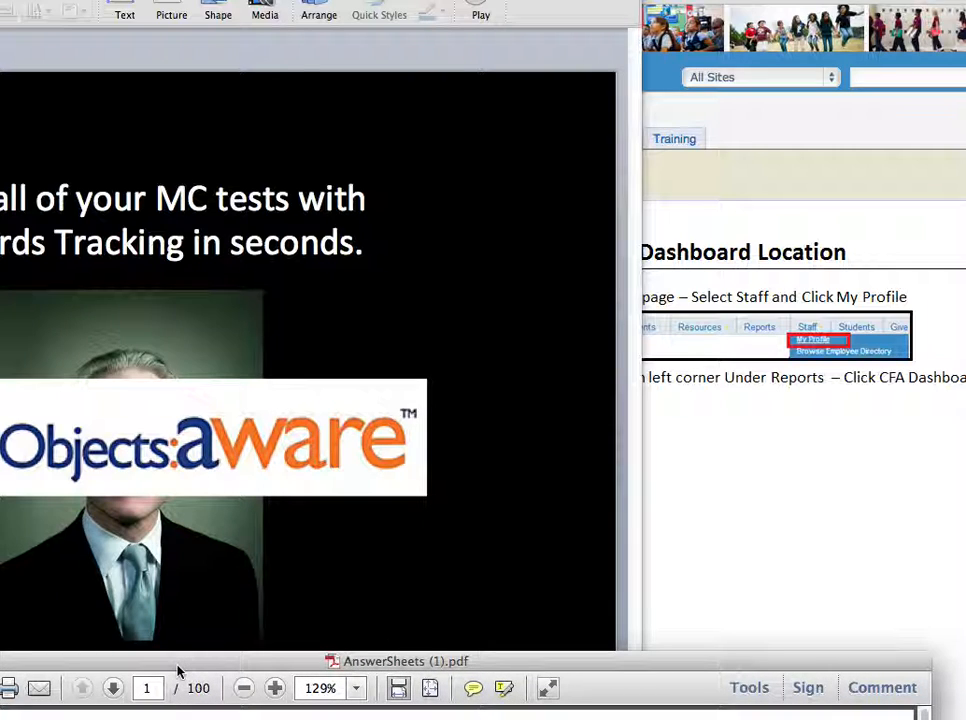
drag(172, 670, 429, 0)
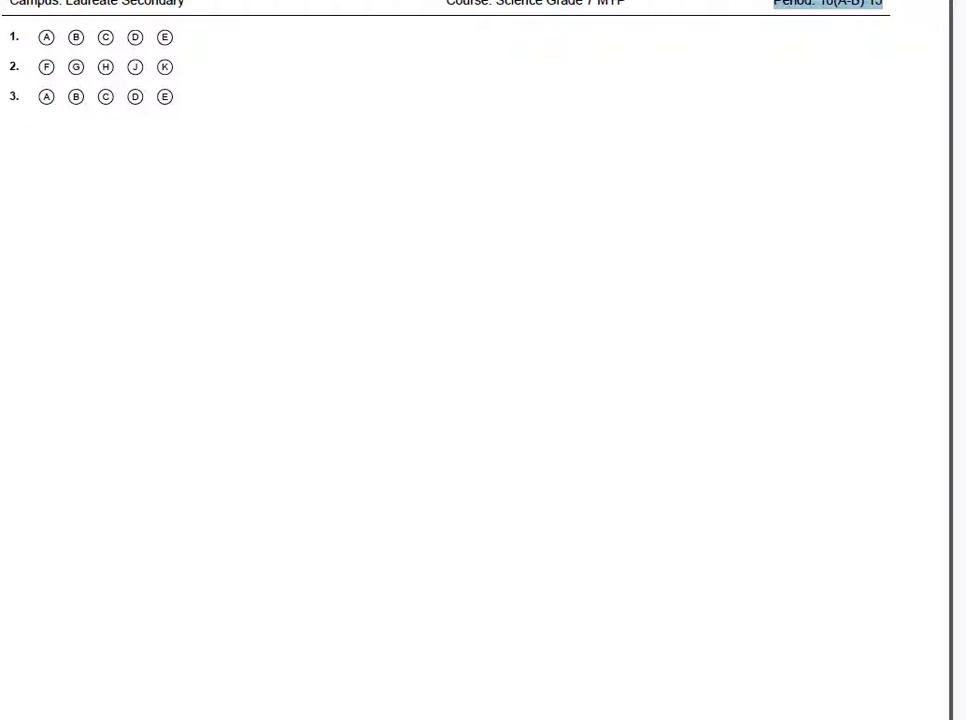
drag(965, 719, 748, 678)
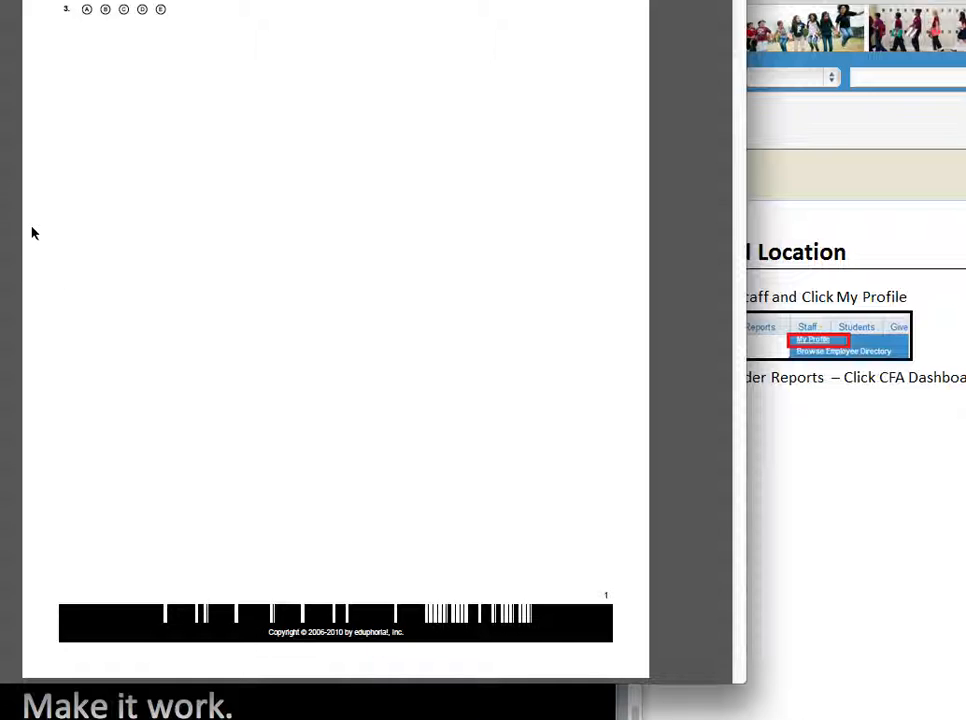
drag(370, 2, 450, 2)
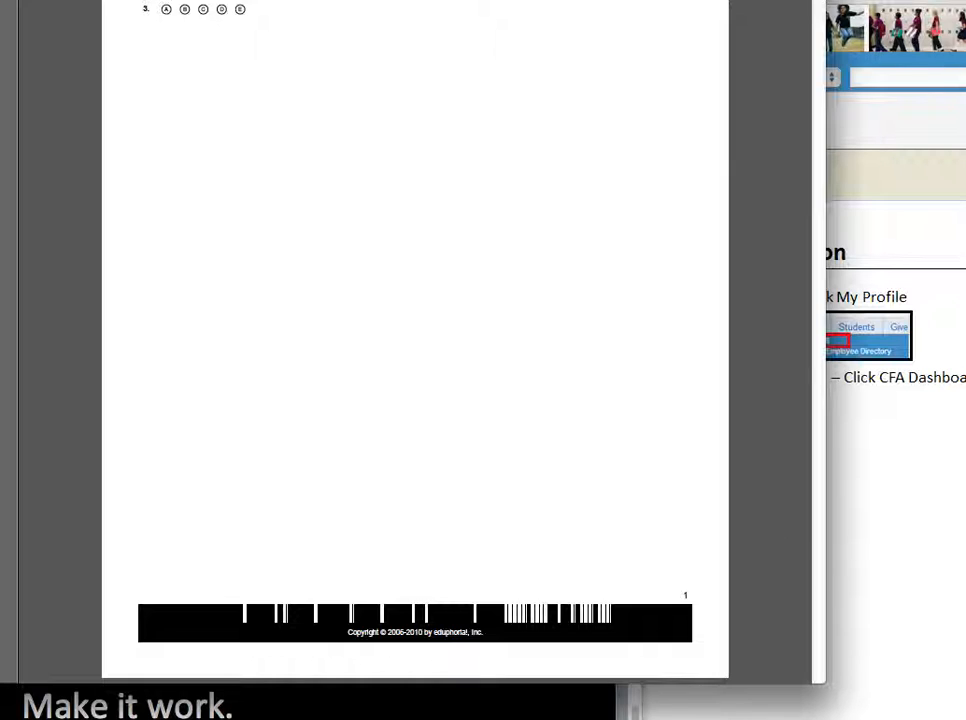
Close the answer sheet PDF and bring the Aware window with the class selection back into view
key(super+w)
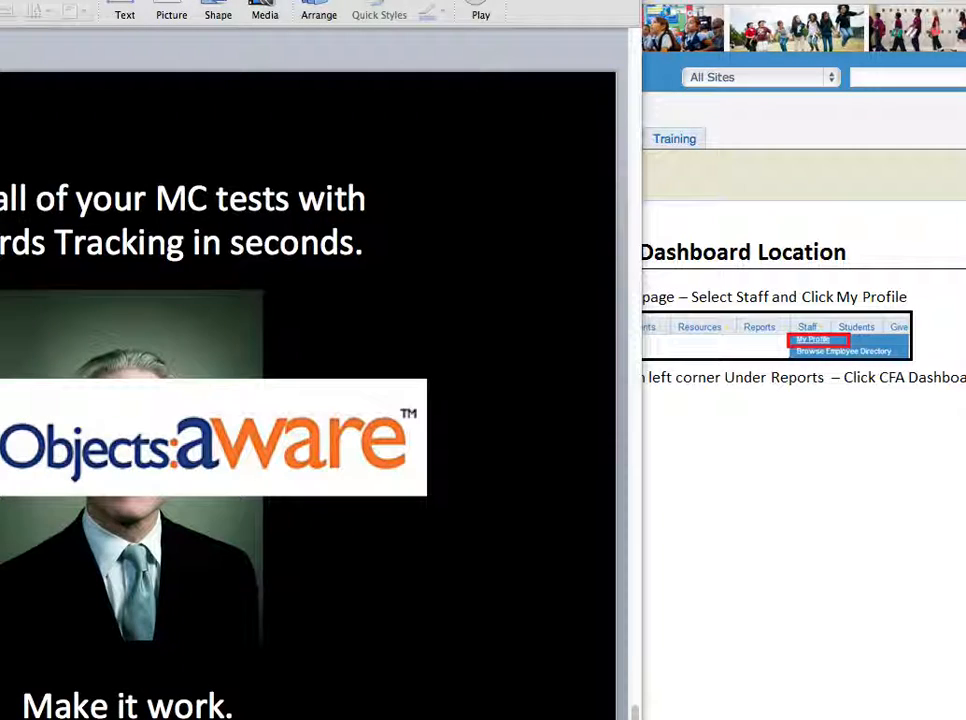
drag(965, 28, 460, 1)
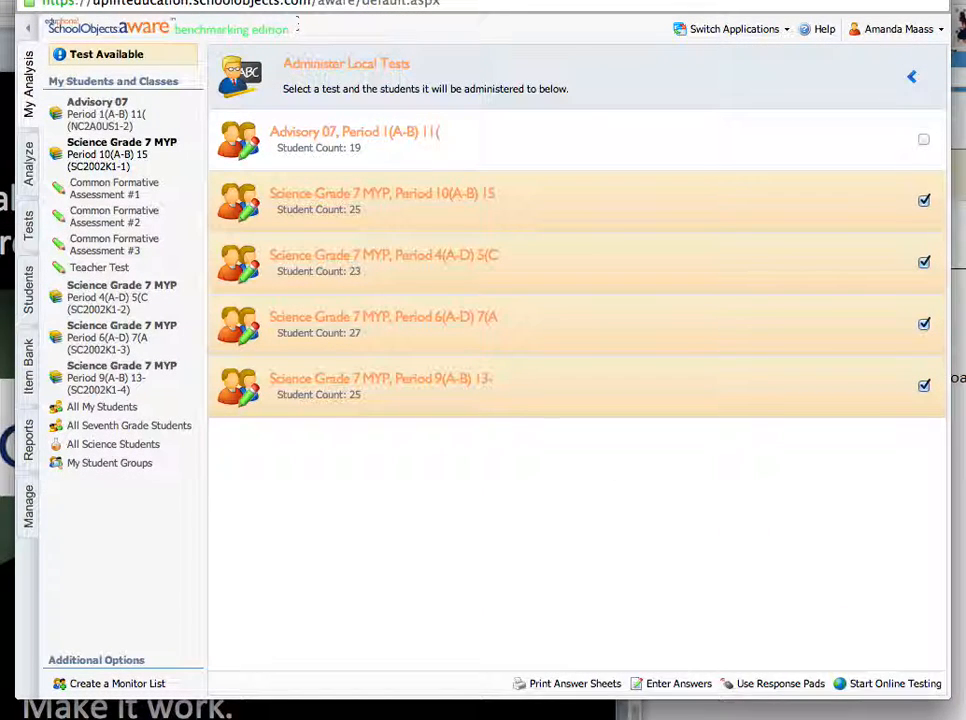
drag(298, 1, 315, 1)
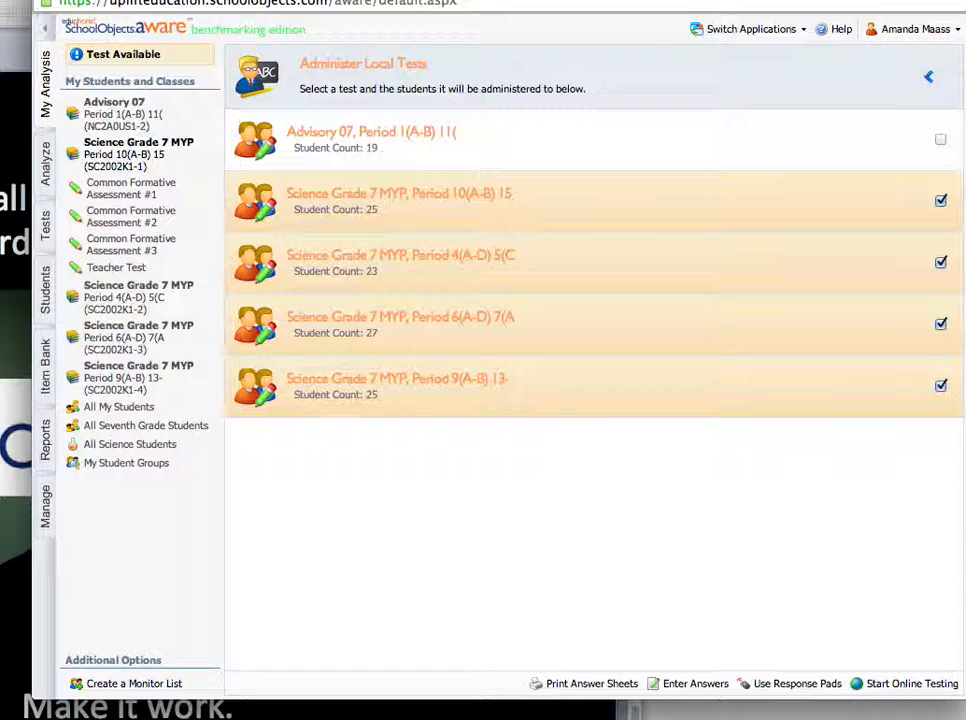